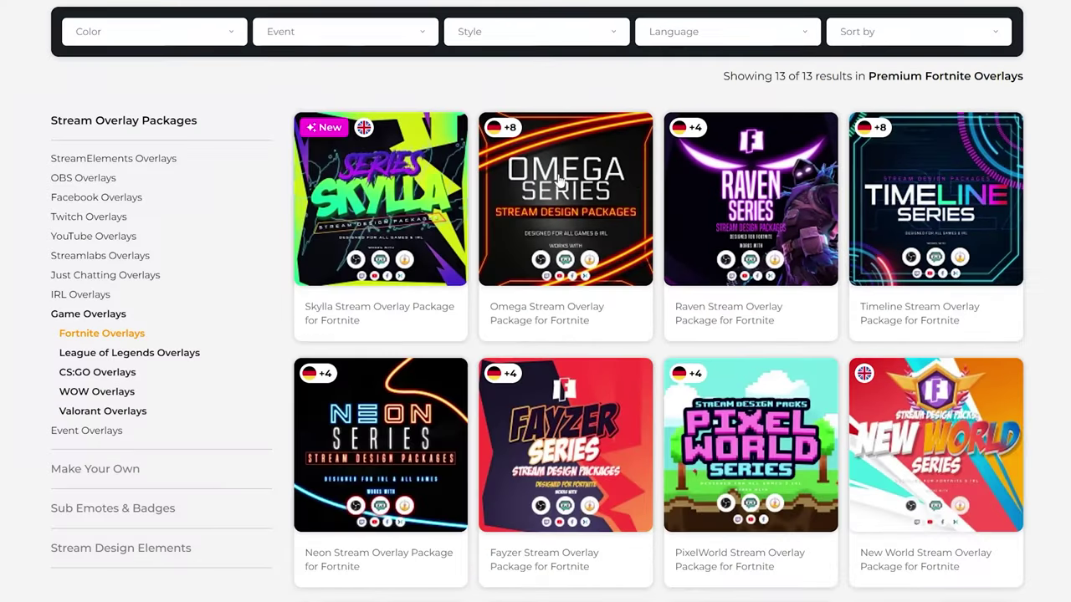
Reveal the coupon code field and enter 'MACHIN'.
mouse_move(619, 198)
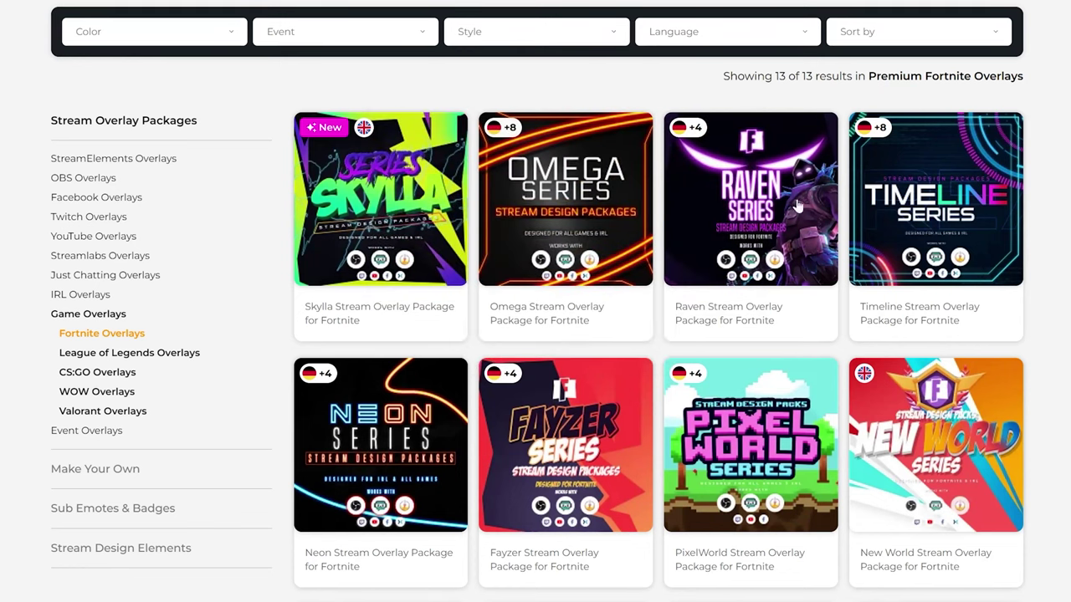
mouse_move(797, 206)
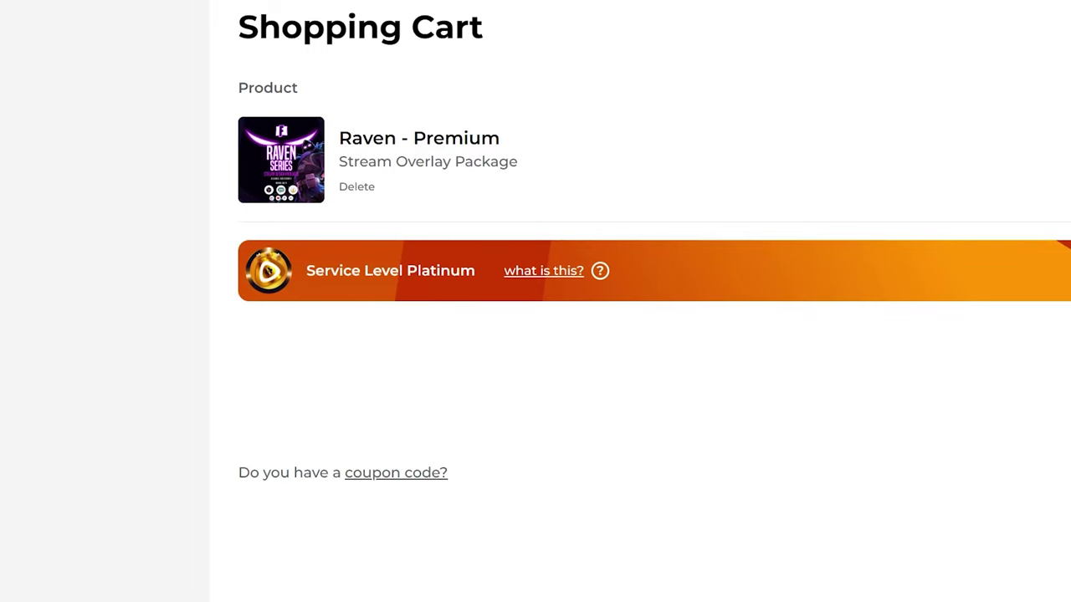
left_click(392, 474)
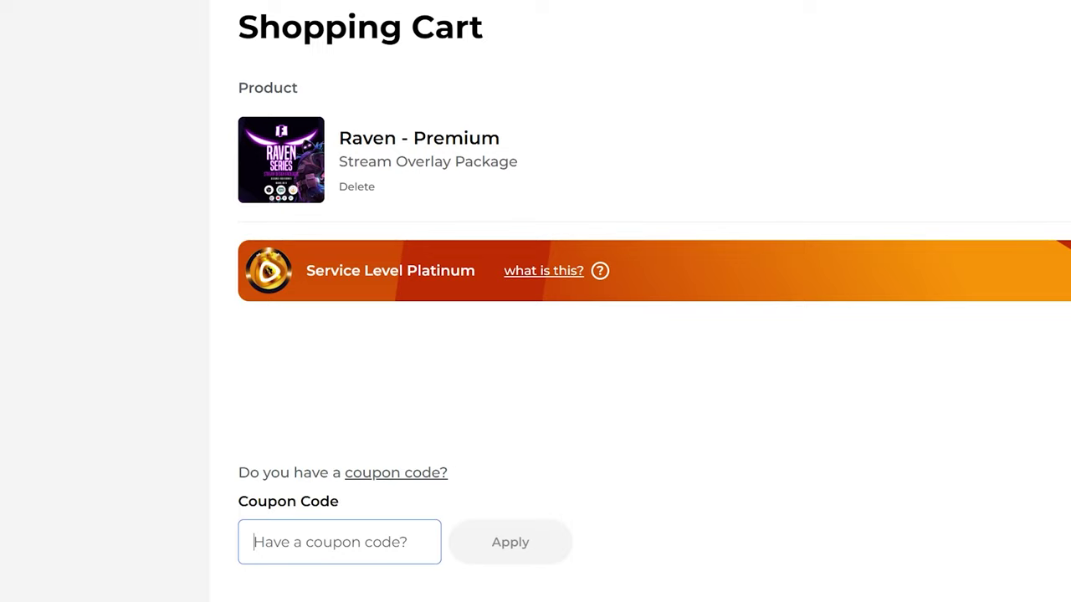
type("MACHIN")
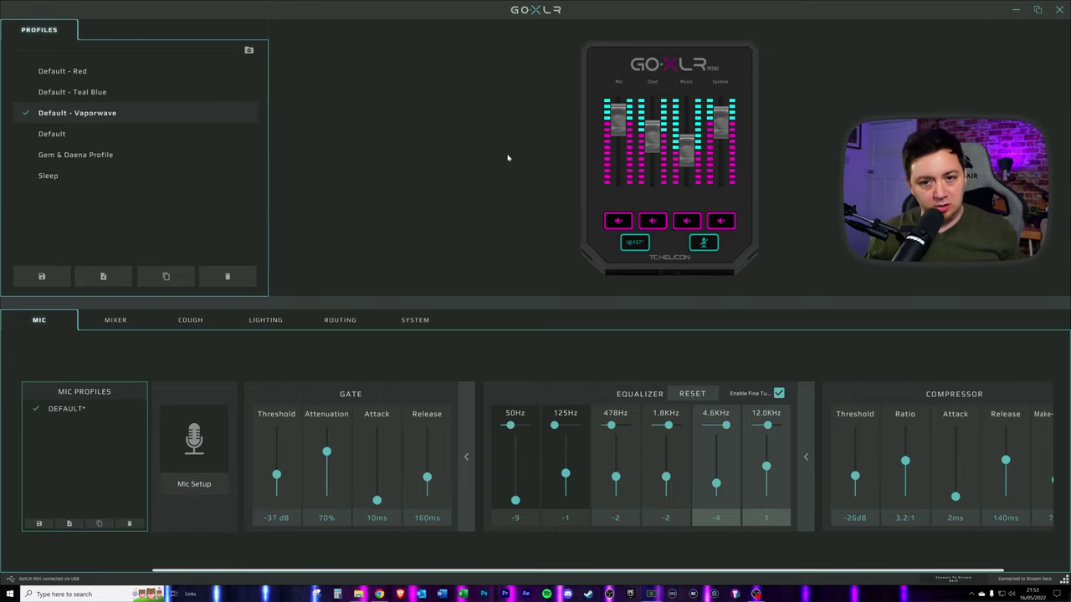
Run Software Update from the System tab and acknowledge the 'Device is up to date' notice.
left_click(413, 321)
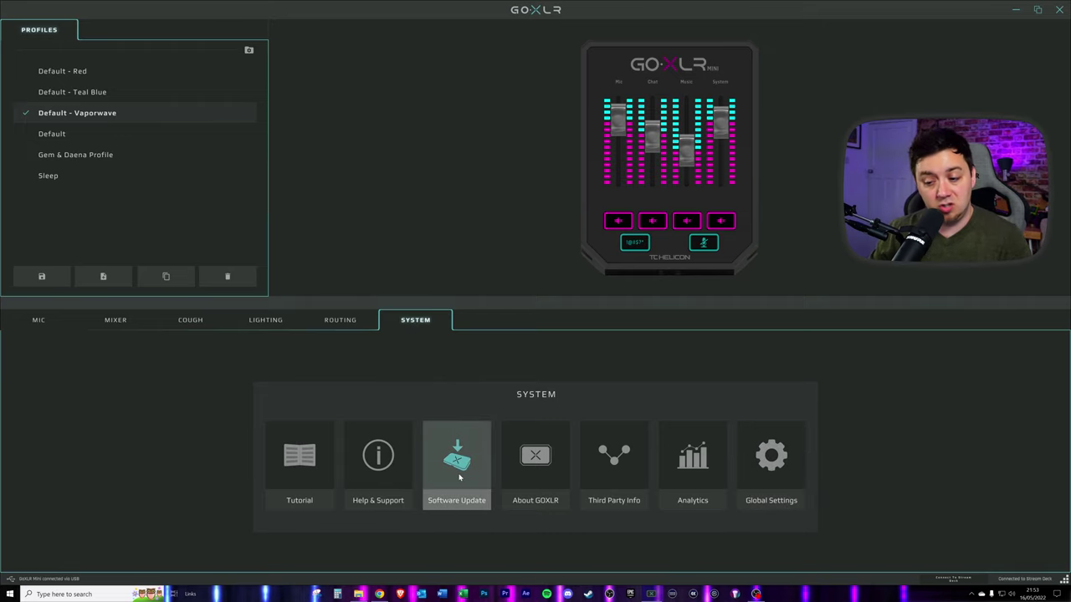
left_click(490, 469)
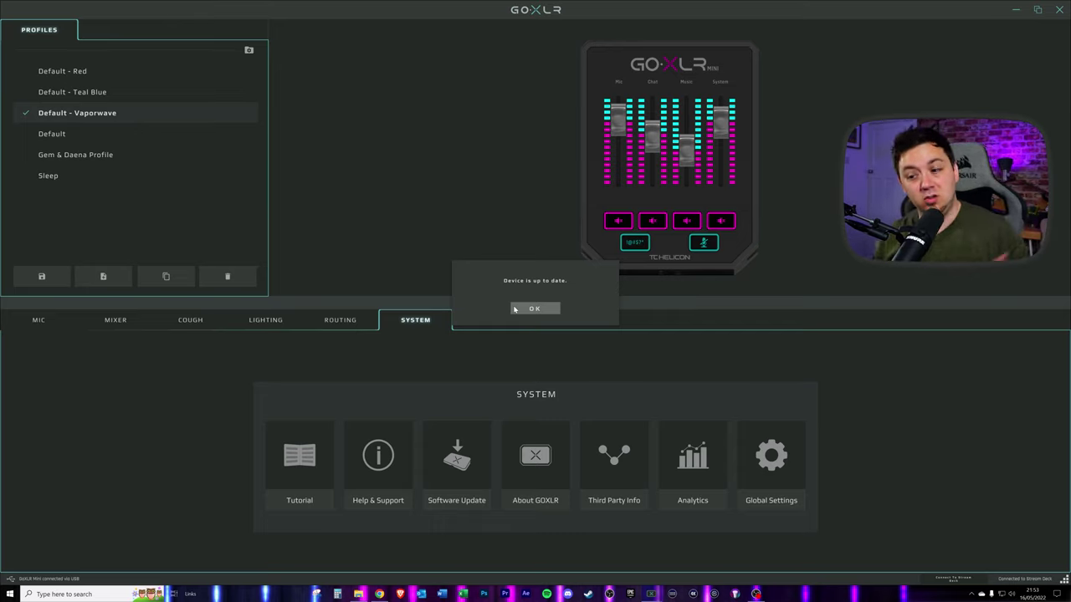
left_click(527, 308)
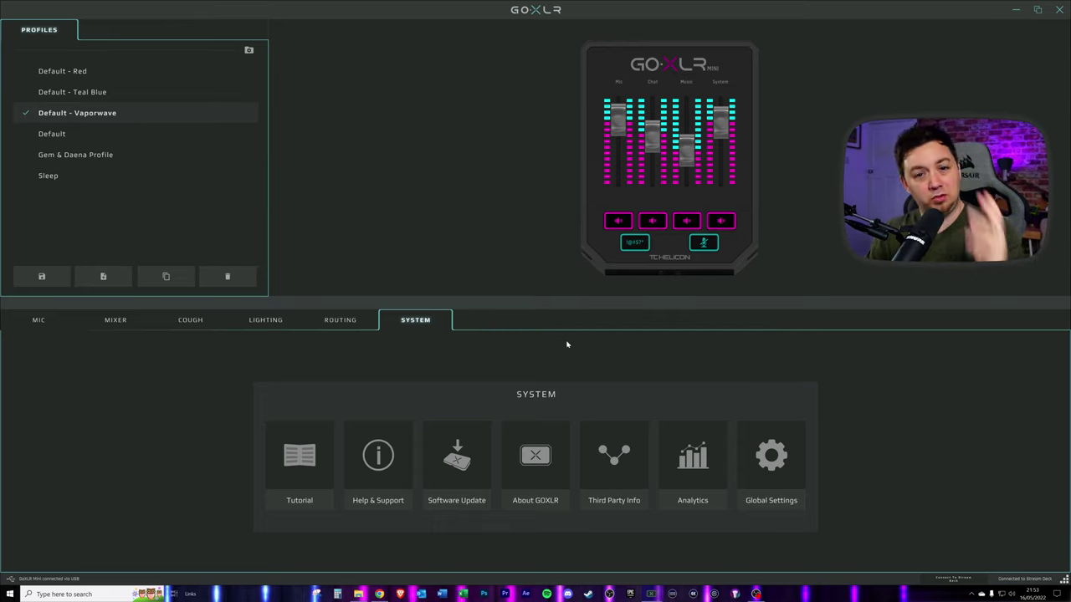
In Global Settings, browse the Profiles Path to Documents\GoXLR\Profiles, then close the folder browser.
left_click(770, 500)
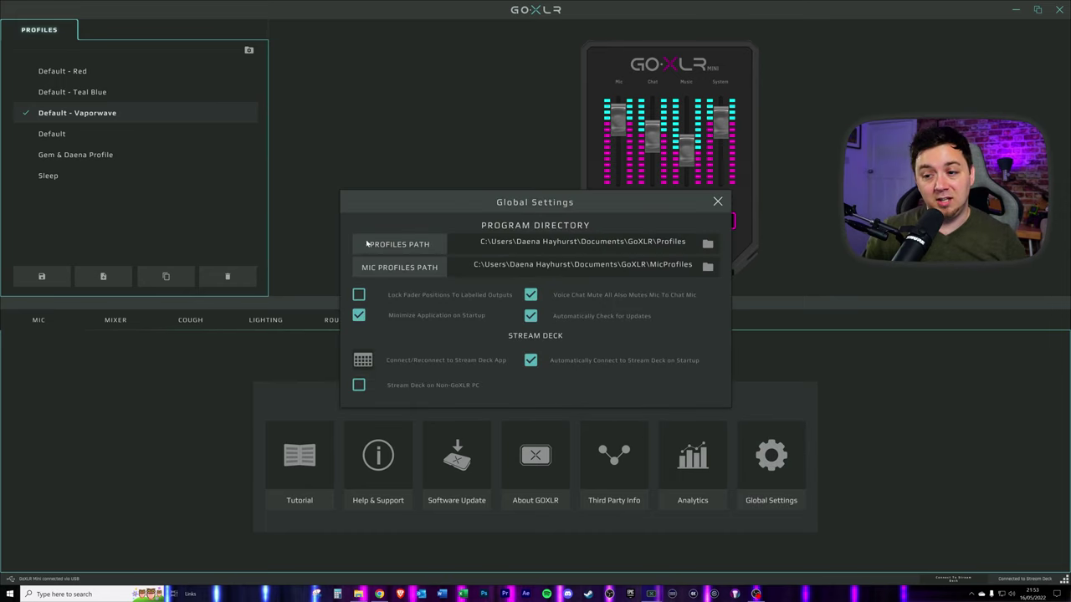
left_click(708, 243)
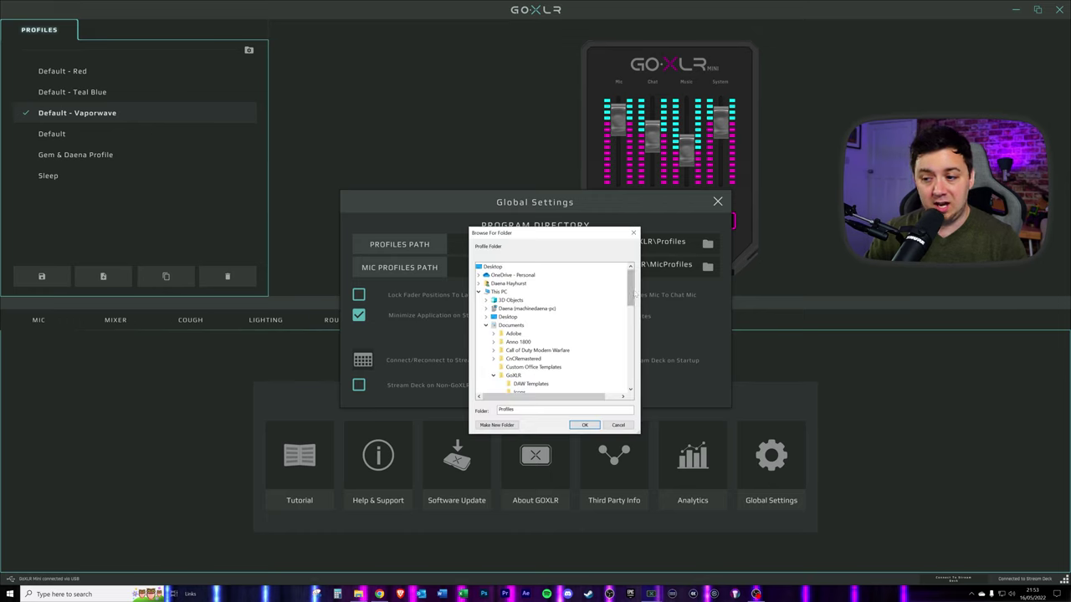
left_click_drag(631, 286, 633, 311)
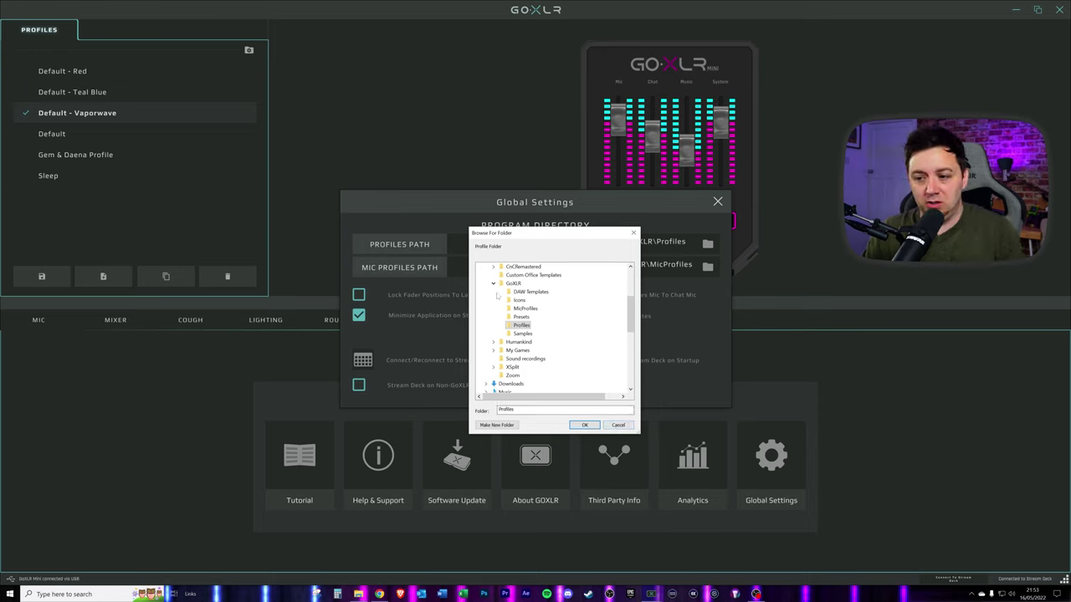
left_click(618, 425)
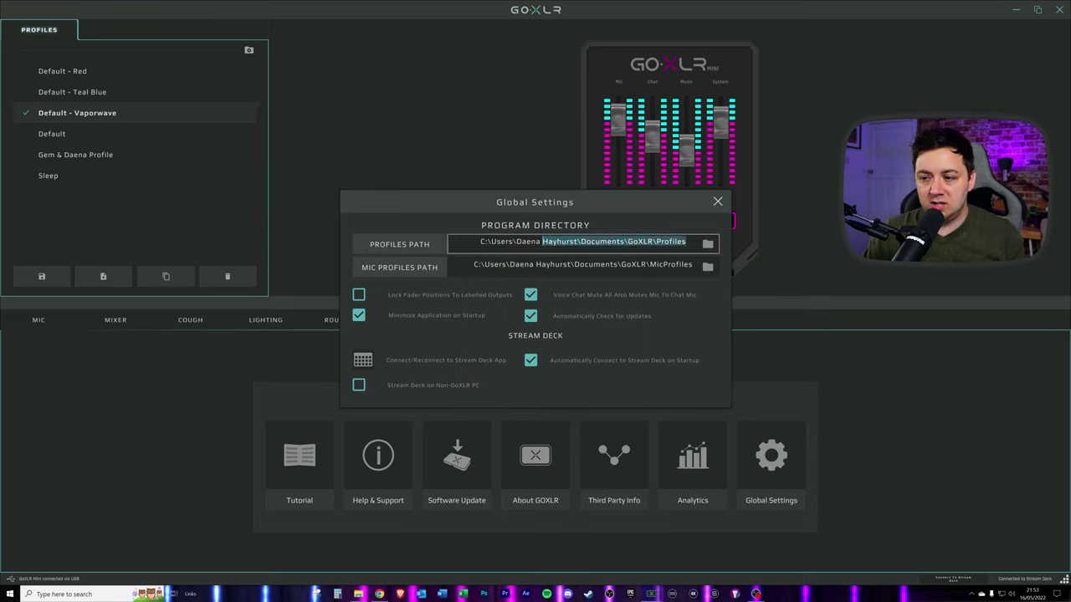
Copy the Profiles Path value to the clipboard and close Global Settings.
right_click(497, 241)
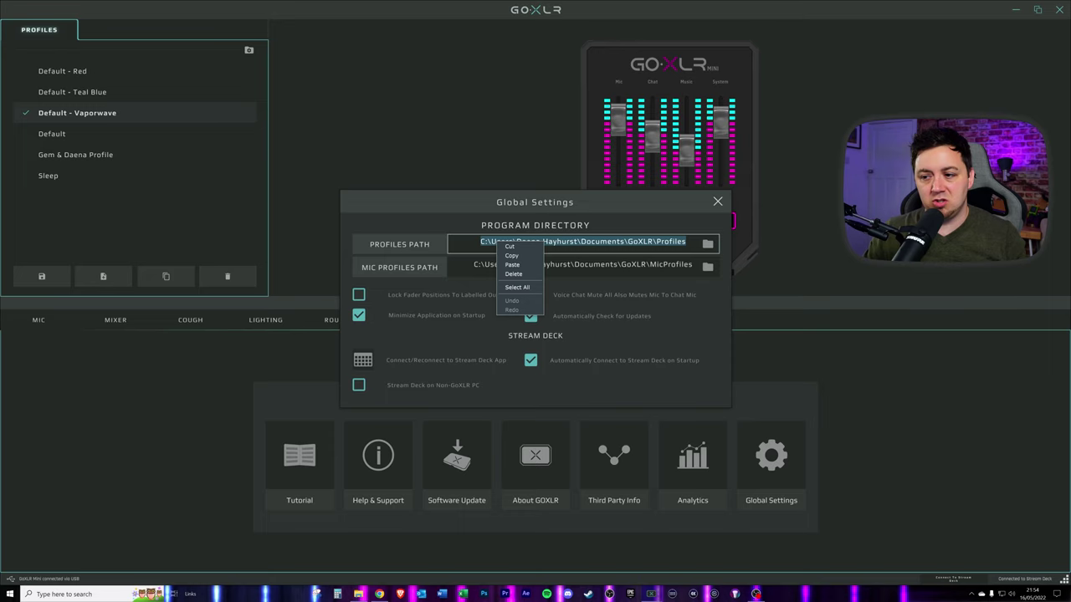
left_click(512, 256)
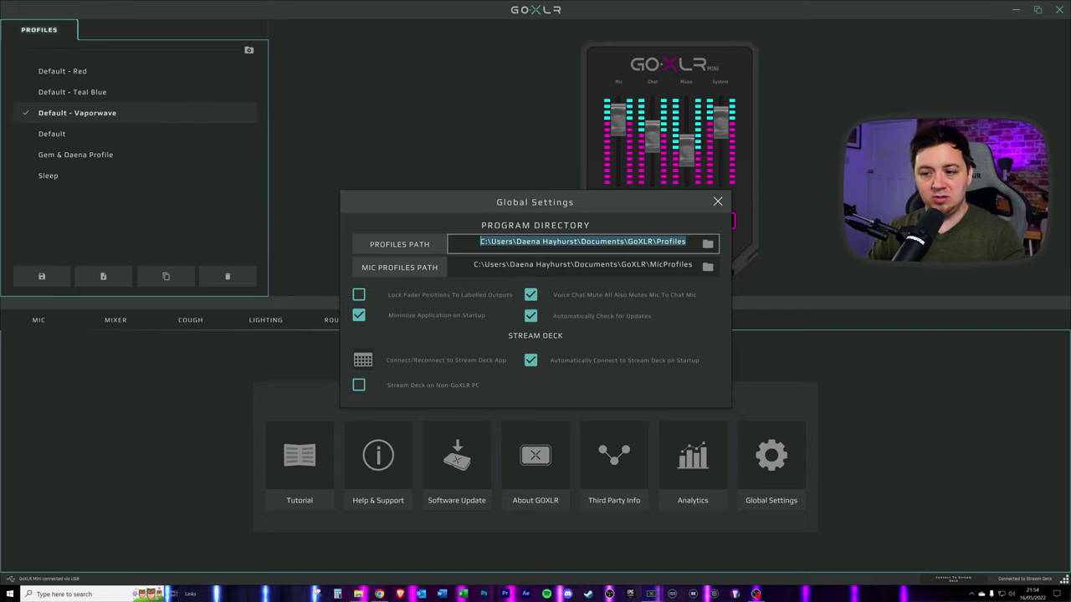
key("Tab")
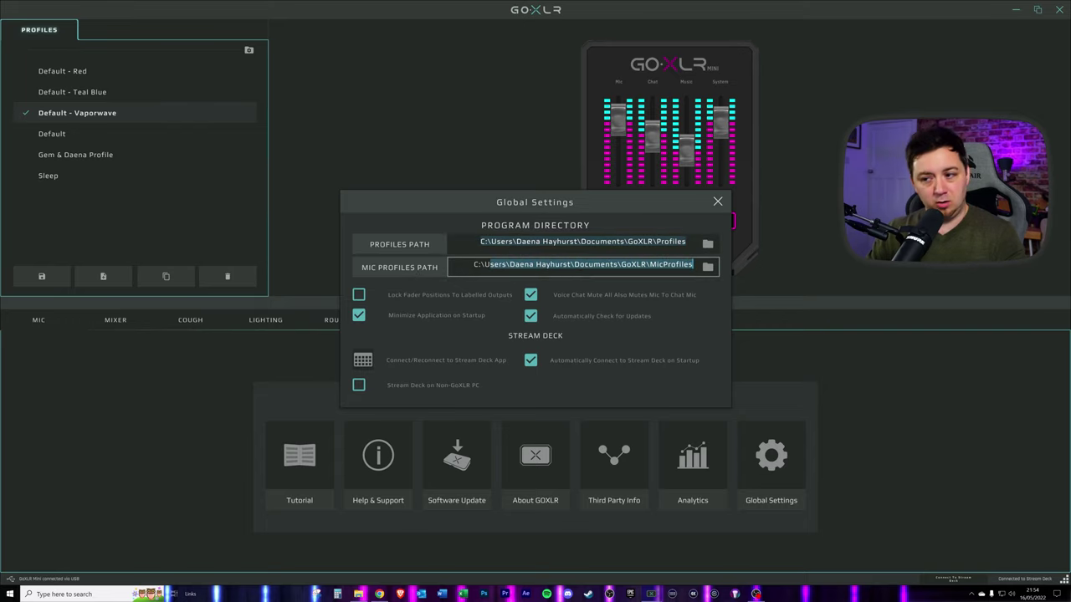
left_click(650, 265)
key("Escape")
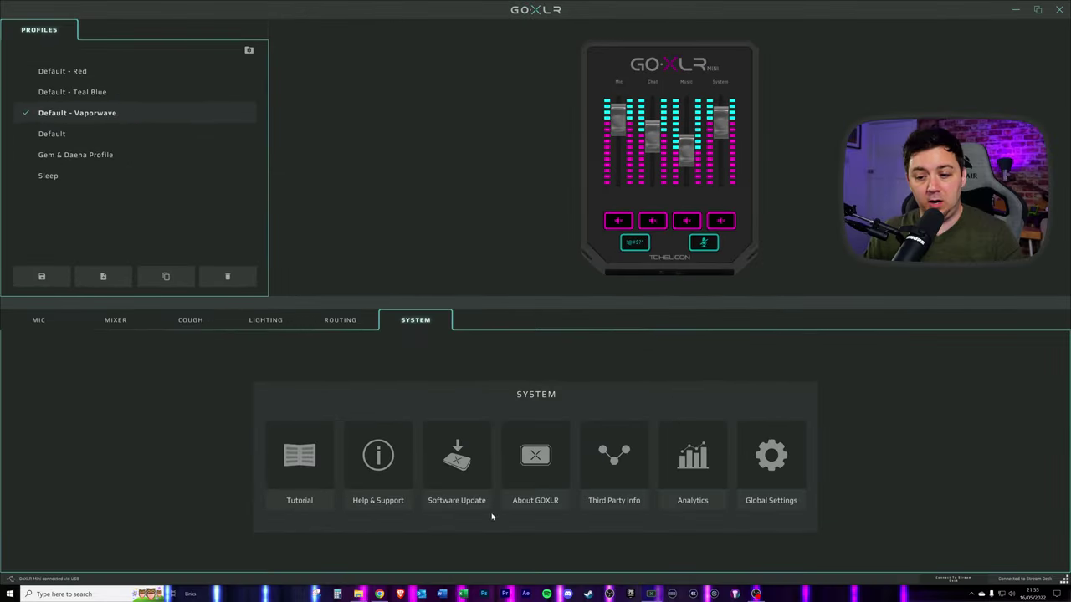
From the Mic tab, choose New Profile to bring up the New Profile Source choice.
left_click(54, 507)
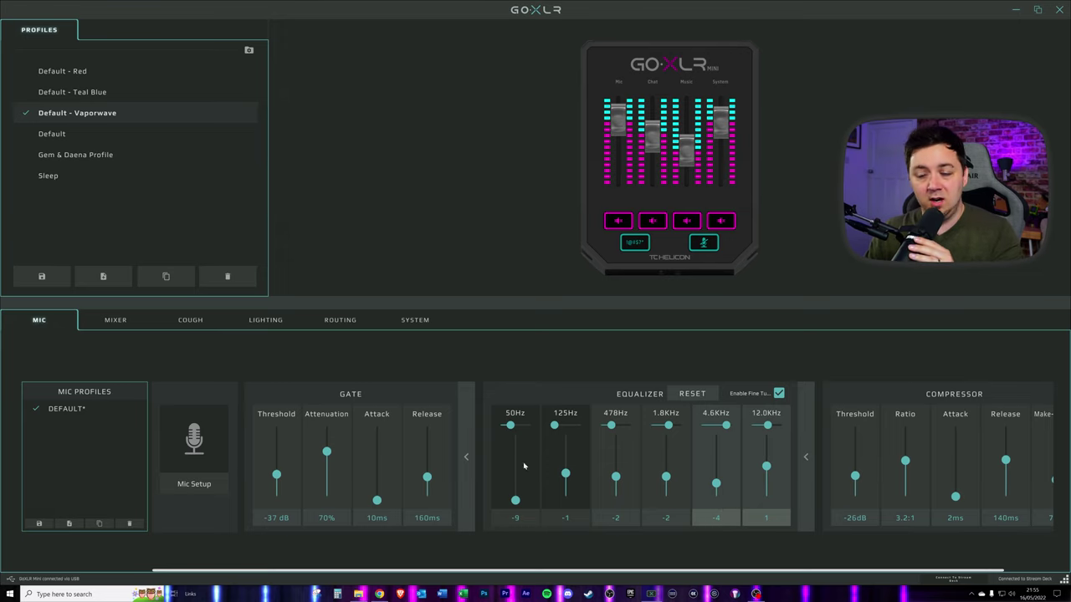
left_click_drag(562, 573, 614, 572)
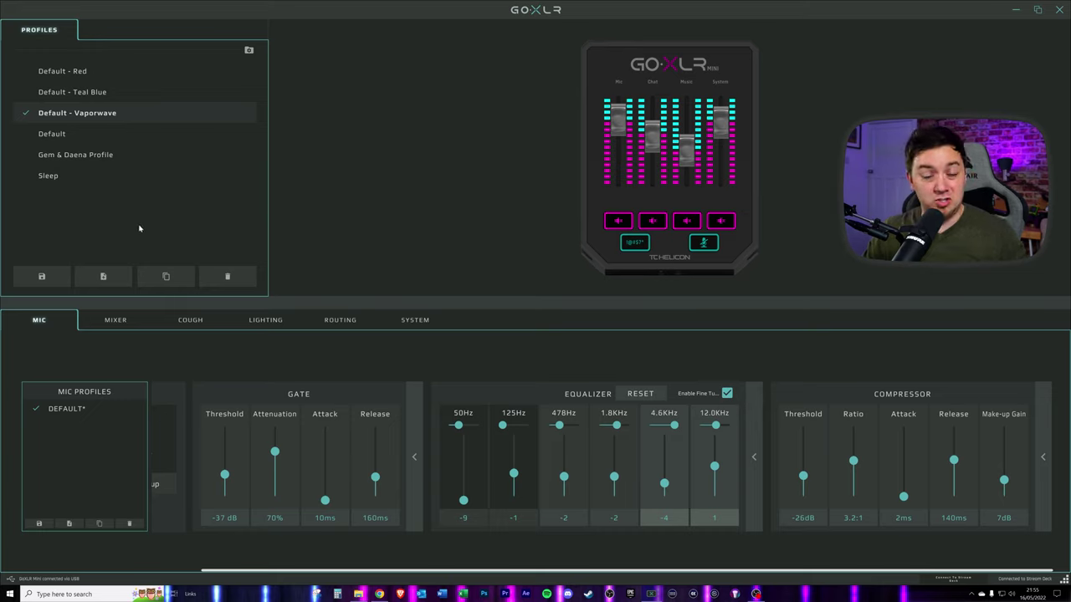
left_click(103, 277)
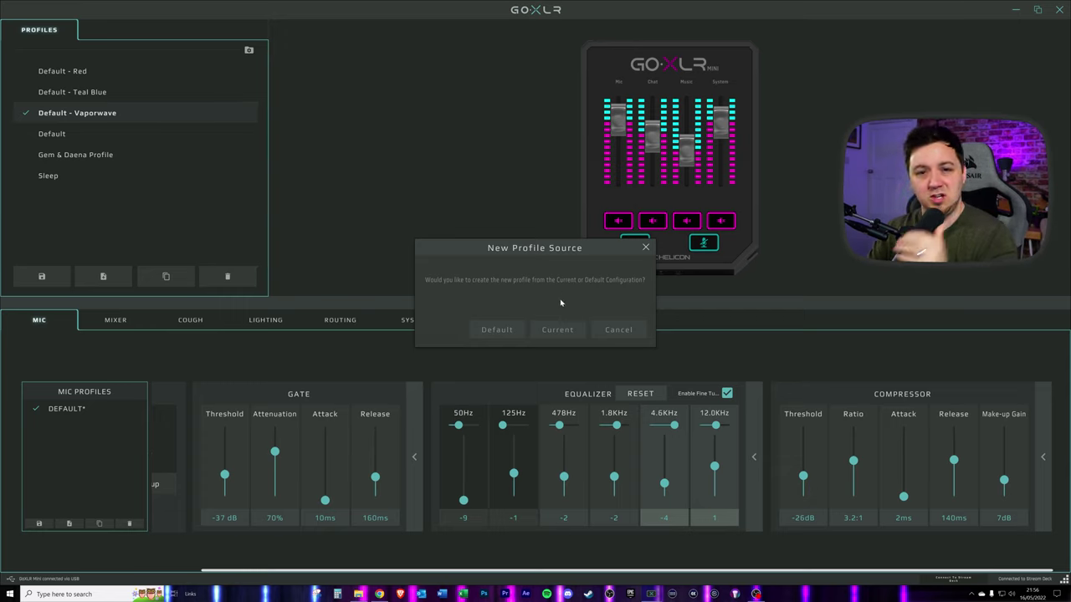
Start a new profile based on the current configuration.
left_click(645, 248)
left_click(268, 321)
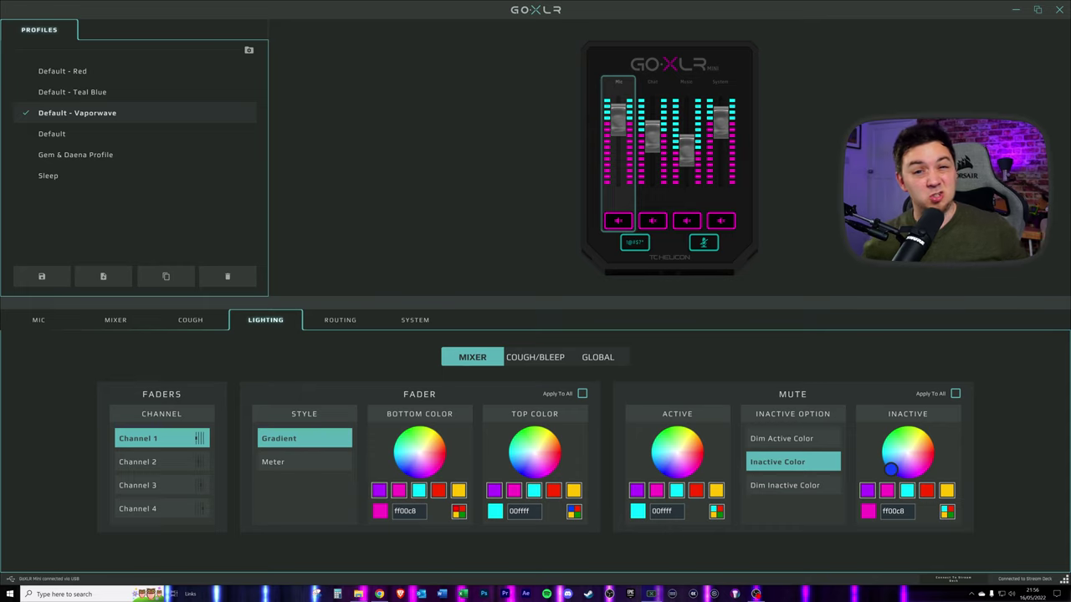
left_click(103, 276)
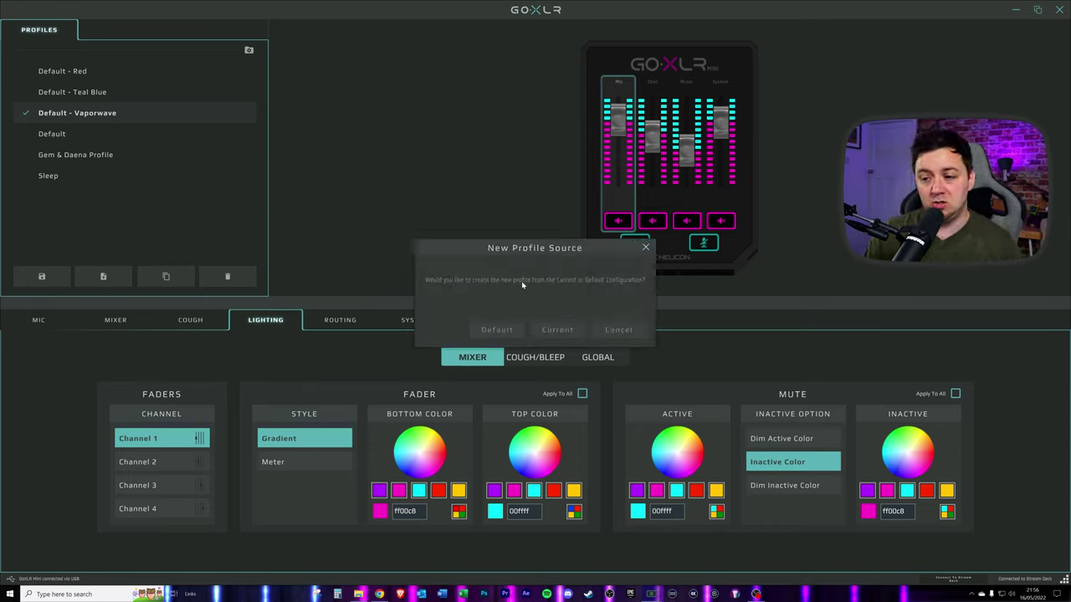
left_click(545, 333)
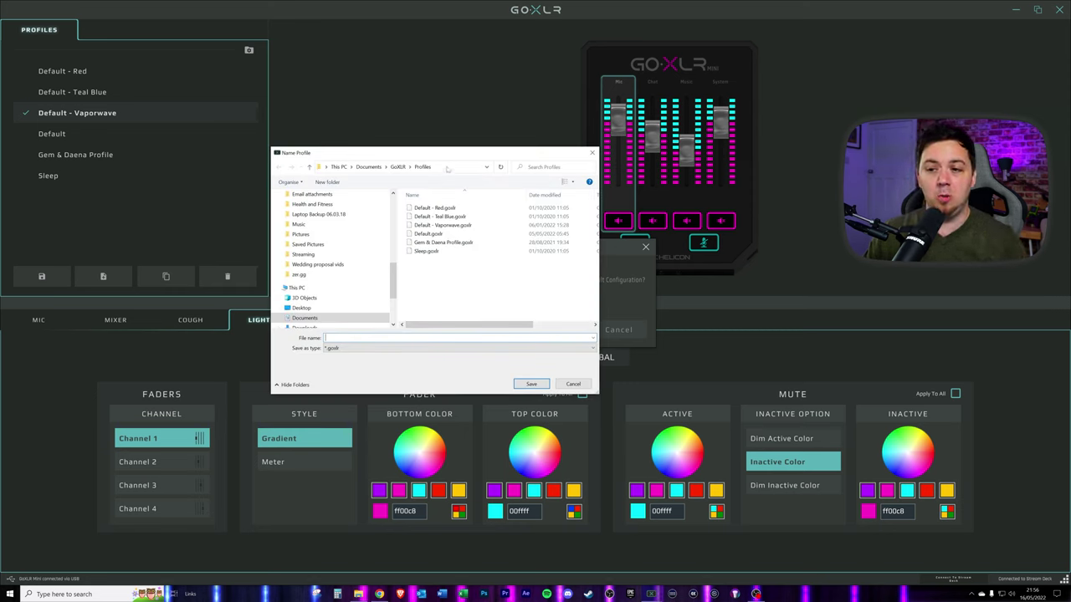
Open File Explorer at the pasted Documents\GoXLR\Profiles path.
left_click(439, 166)
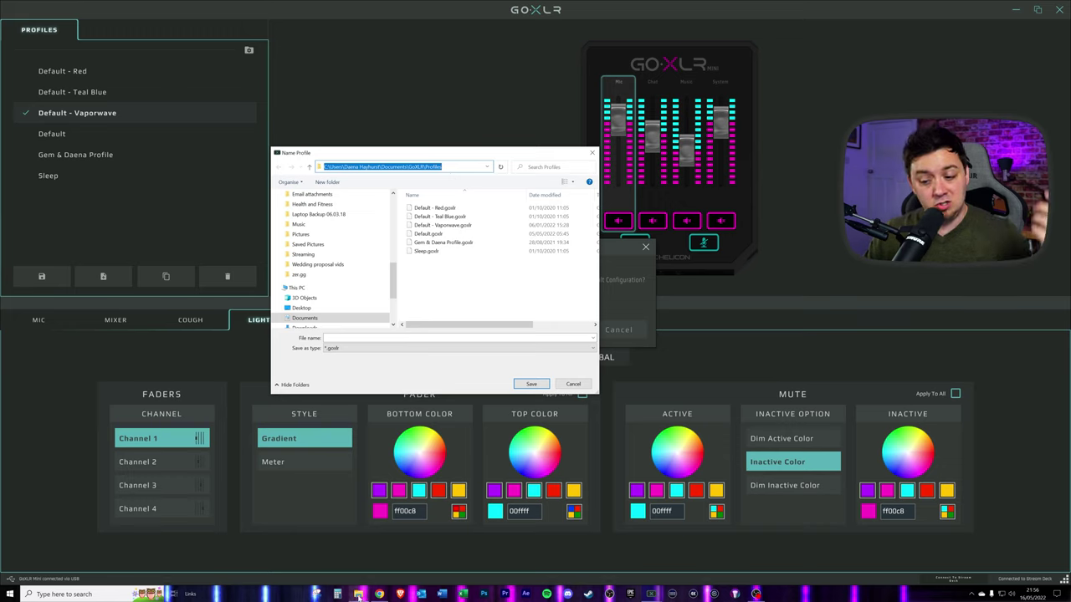
right_click(358, 594)
left_click(334, 549)
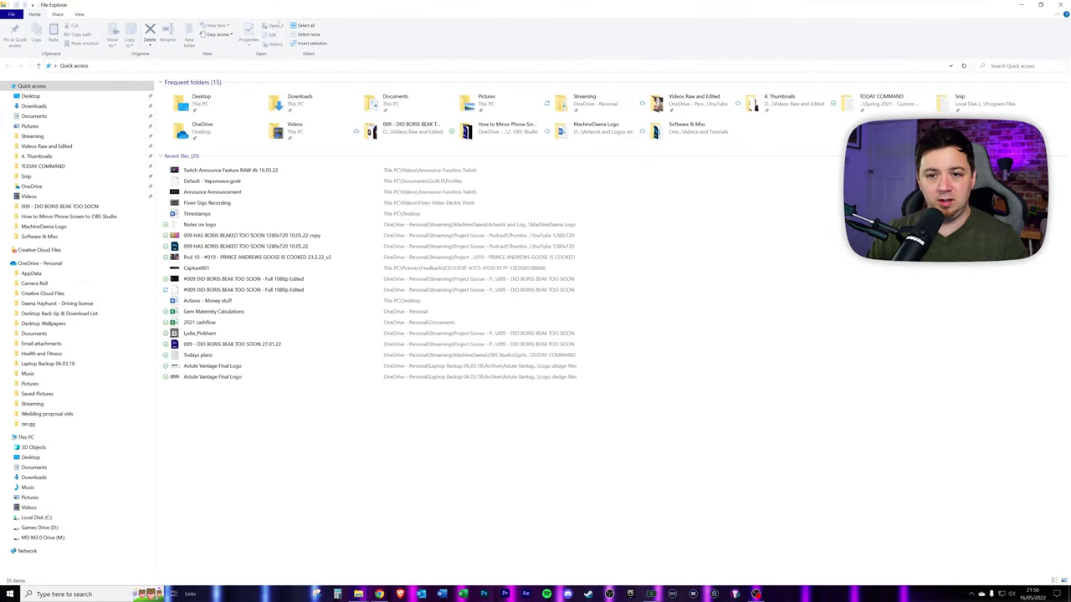
left_click(145, 67)
key("ctrl+v")
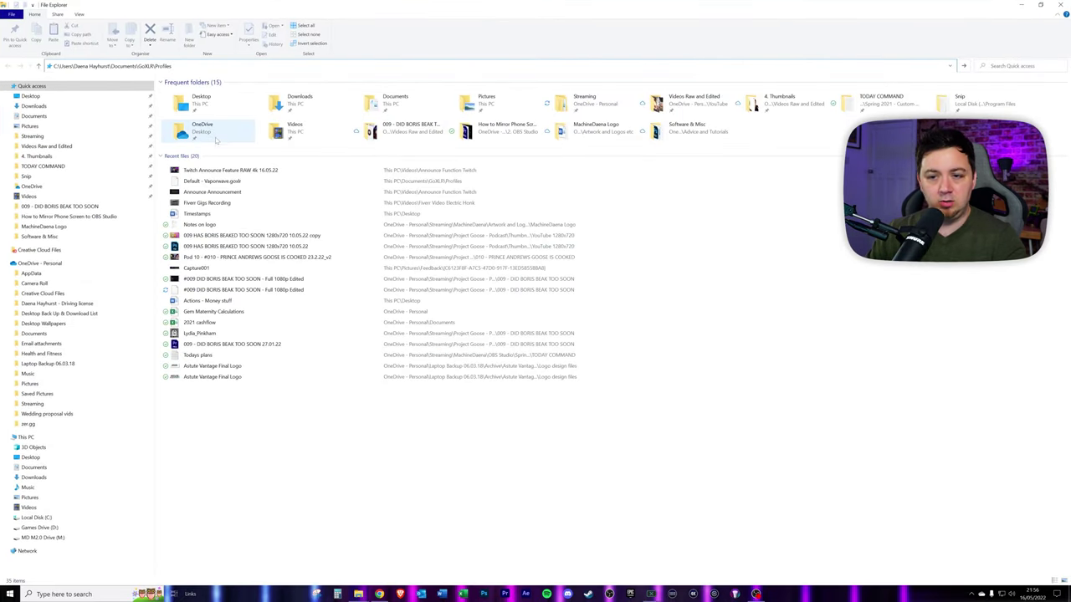
key("Return")
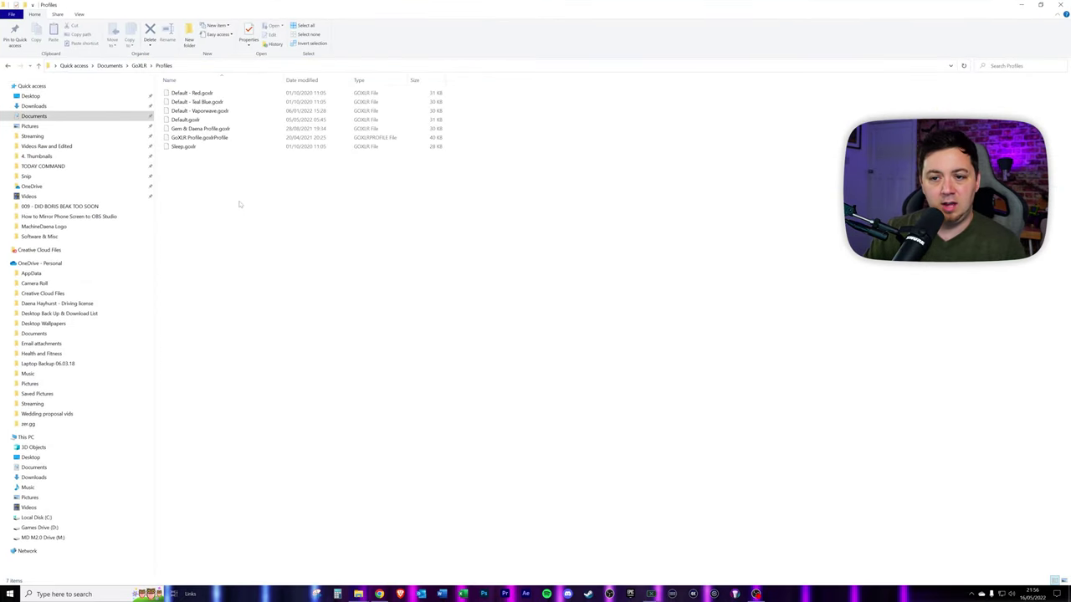
key("ctrl+a")
left_click(266, 324)
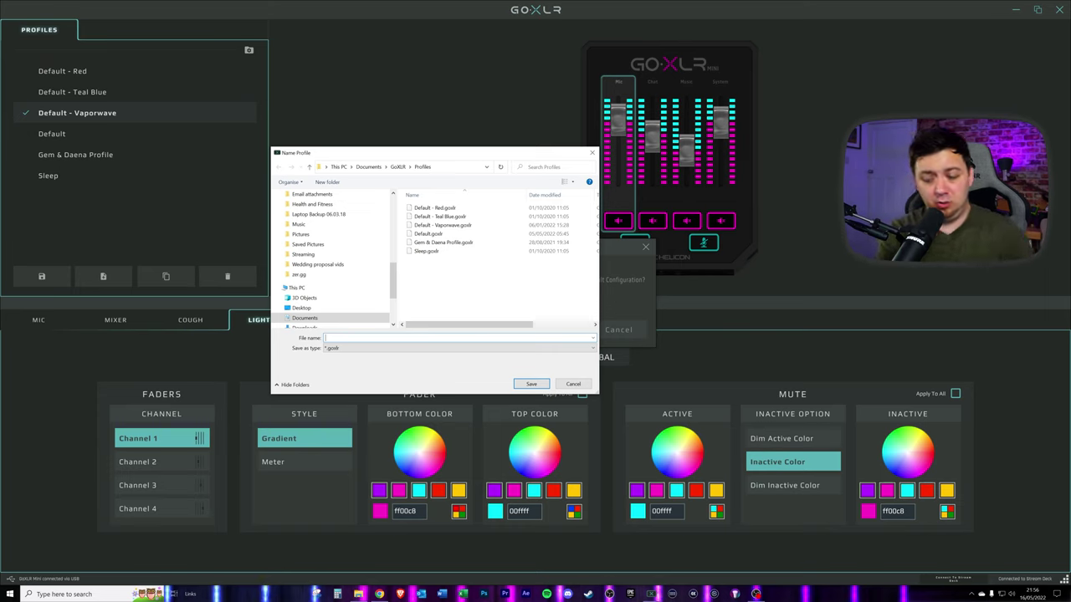
Save the new profile as 'Goose' with the .goxlr file type.
type("Goose")
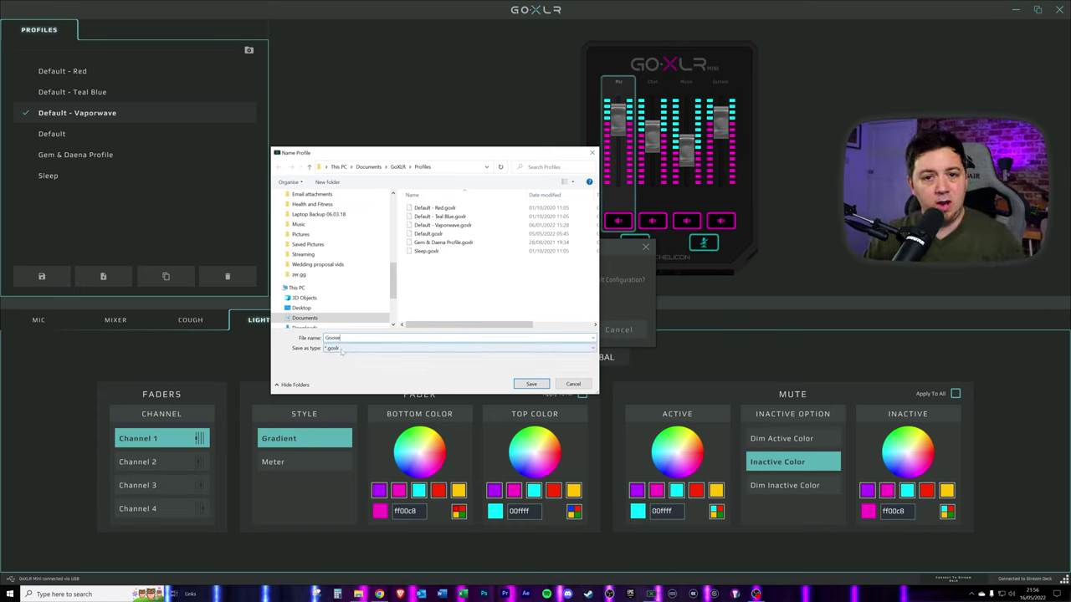
left_click(342, 351)
left_click(338, 352)
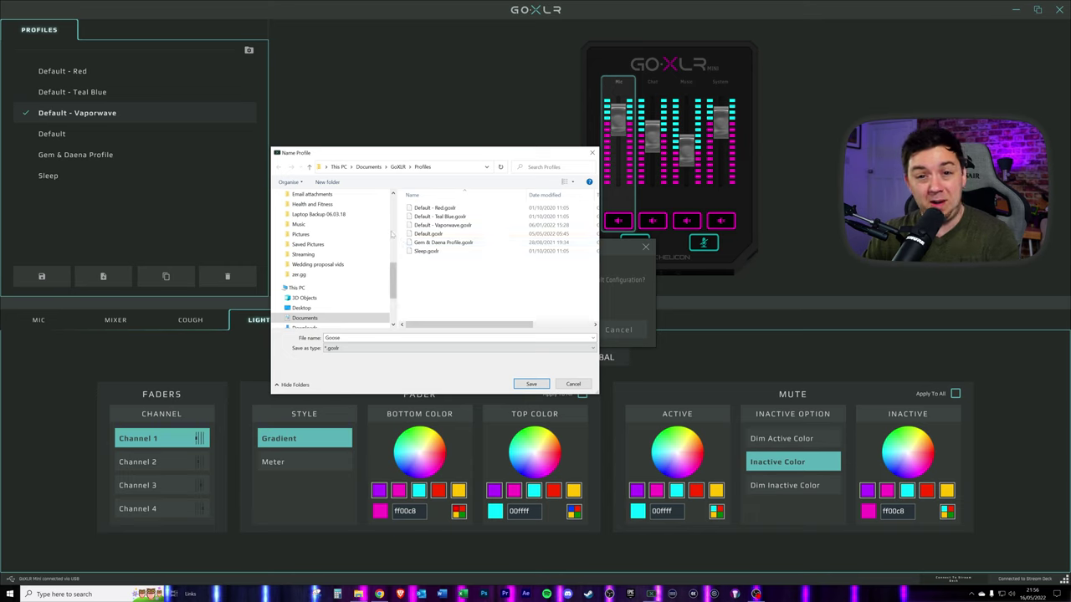
scroll(321, 220, "up", 5)
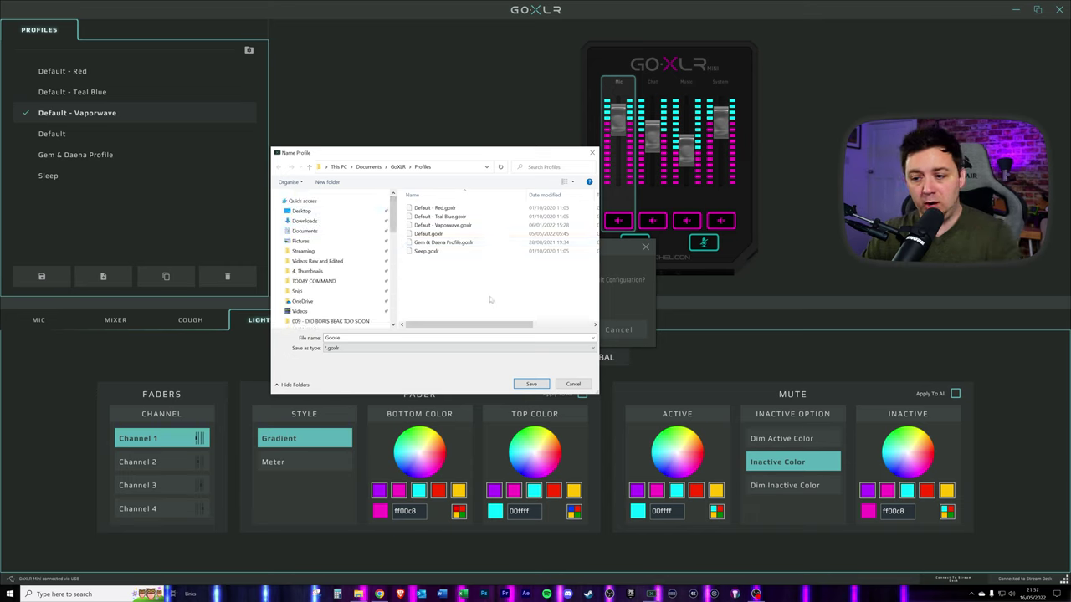
left_click(540, 386)
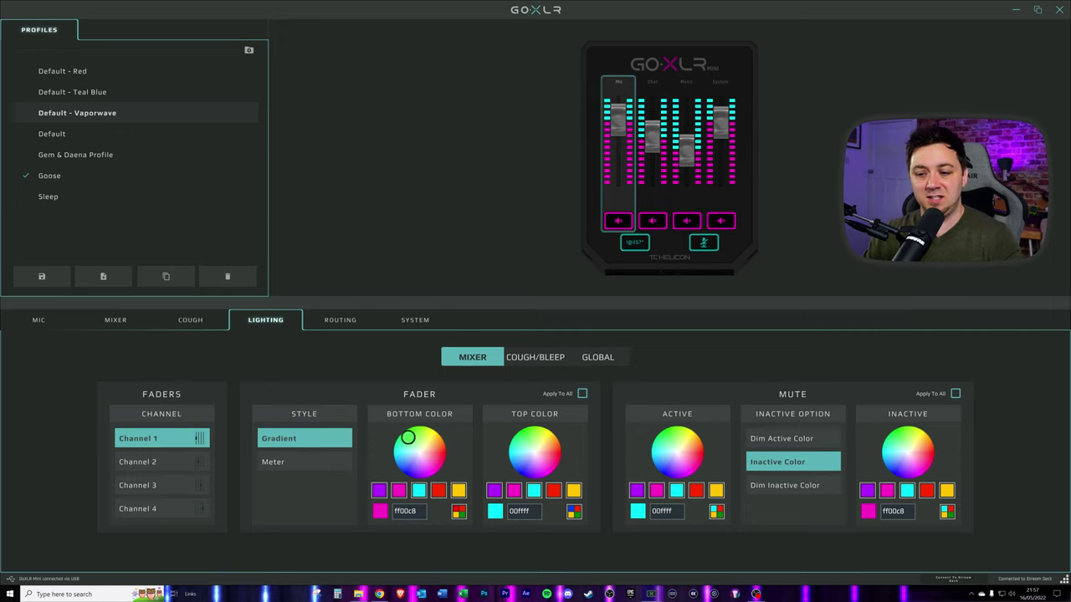
left_click(337, 322)
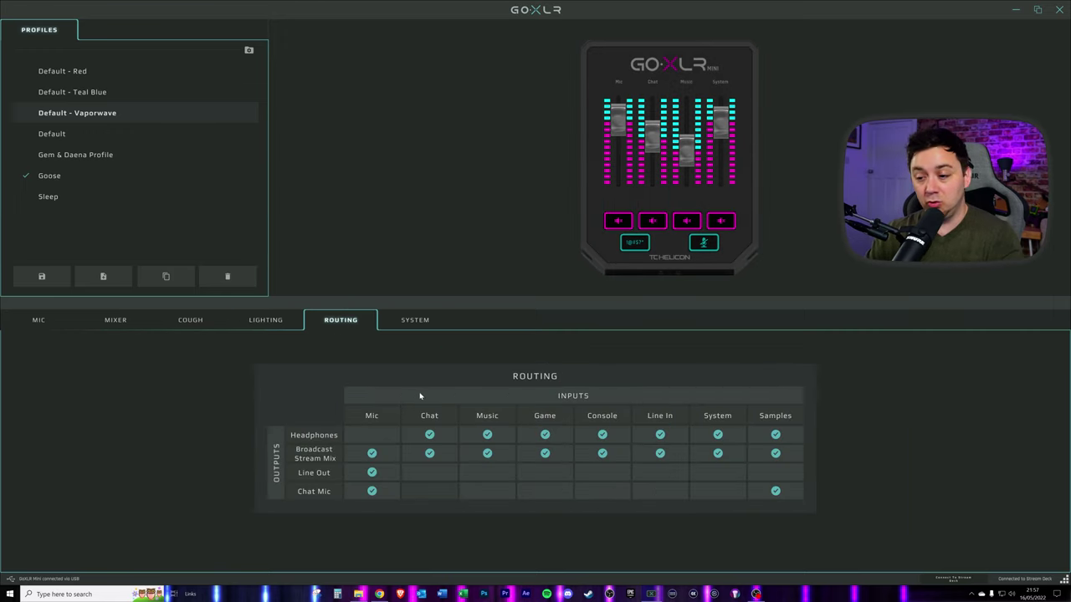
Check the Profiles Path in System > Global Settings, then close the dialog.
left_click(142, 325)
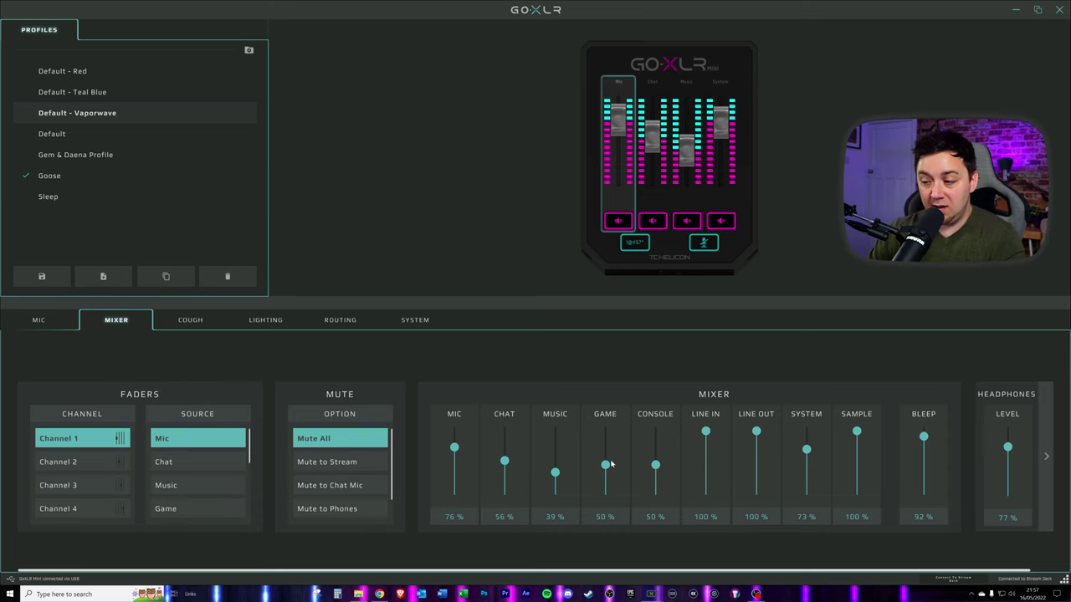
left_click(42, 317)
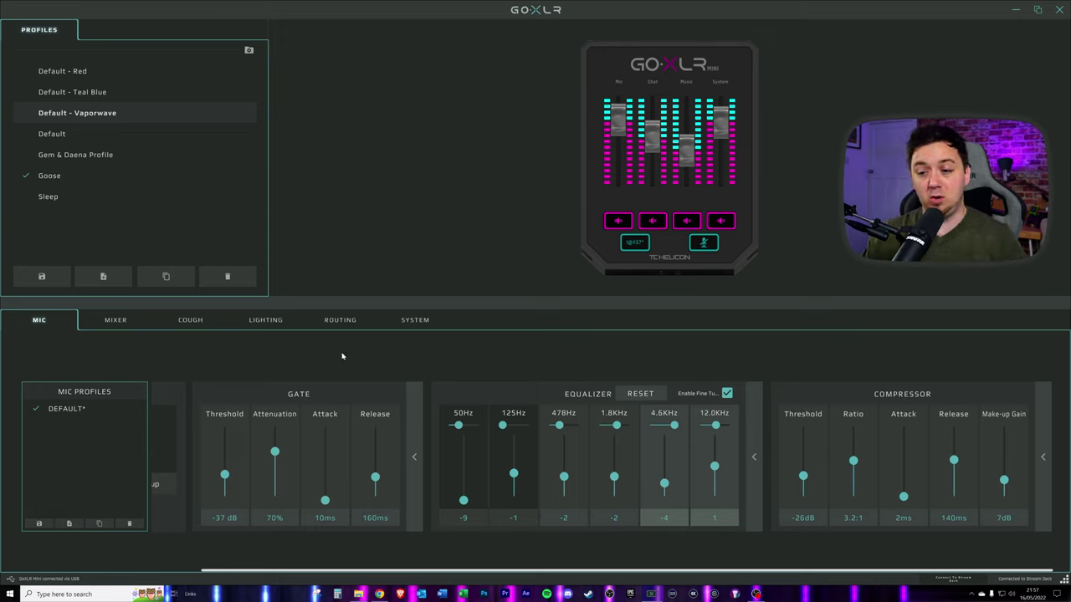
left_click(410, 317)
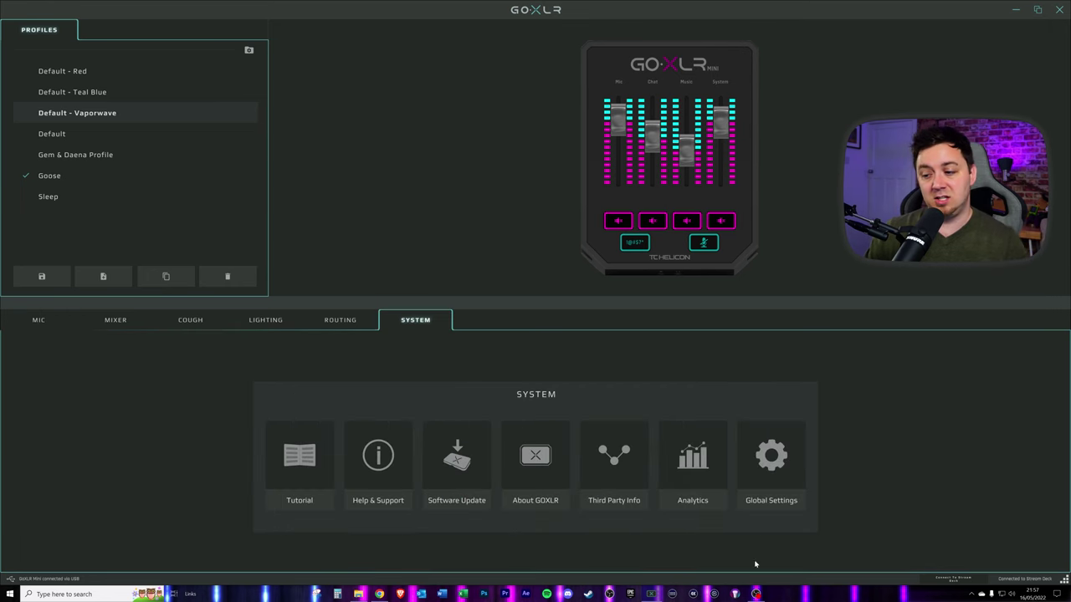
left_click(771, 505)
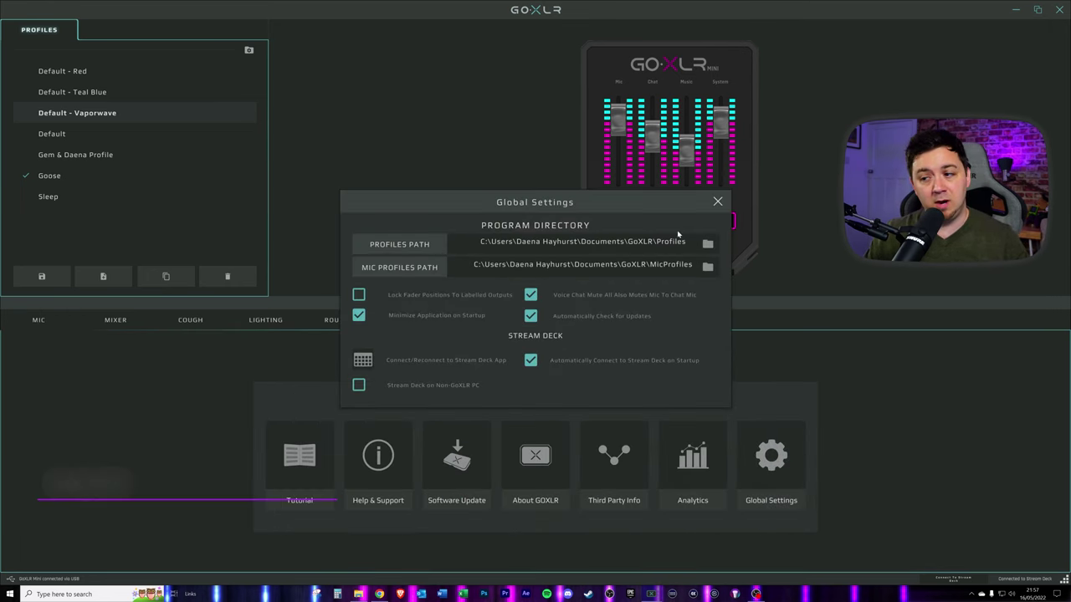
left_click(716, 201)
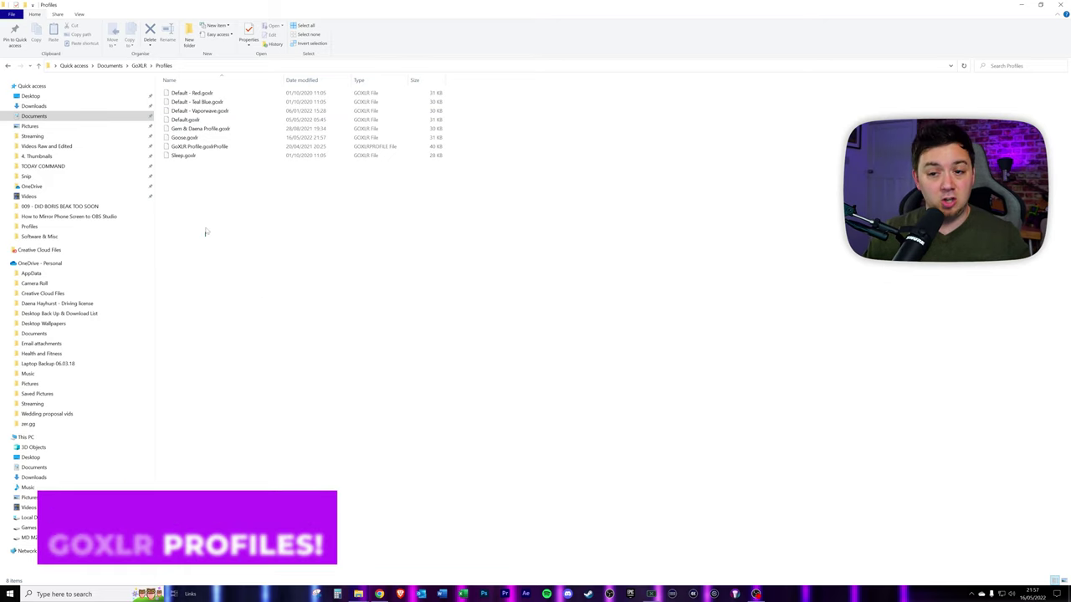
Select and copy all eight profile files in the Profiles folder.
key("ctrl+a")
left_click(164, 65)
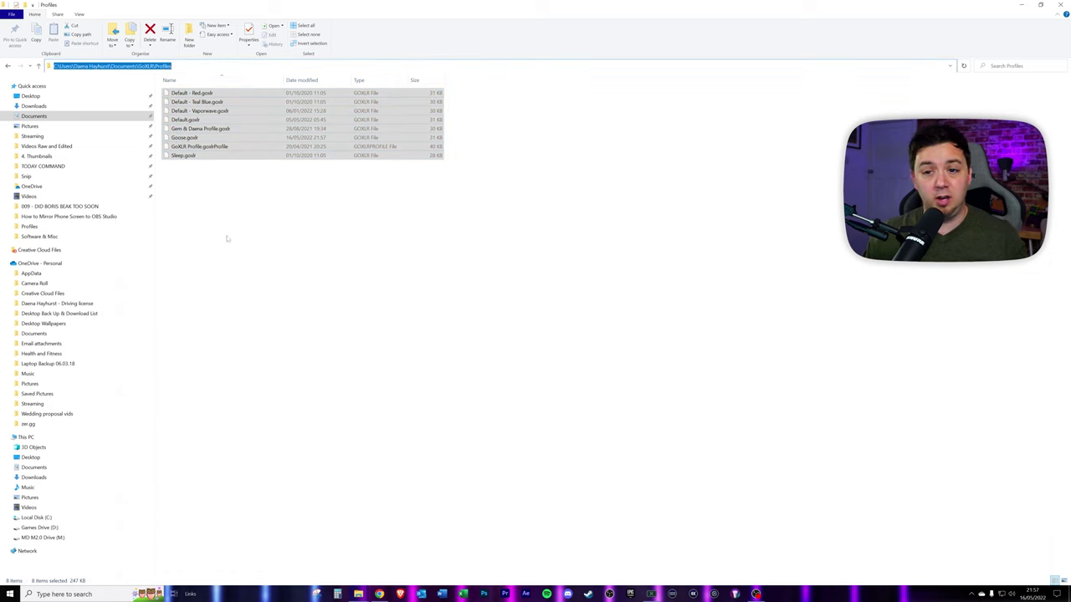
left_click(220, 276)
key("ctrl+a")
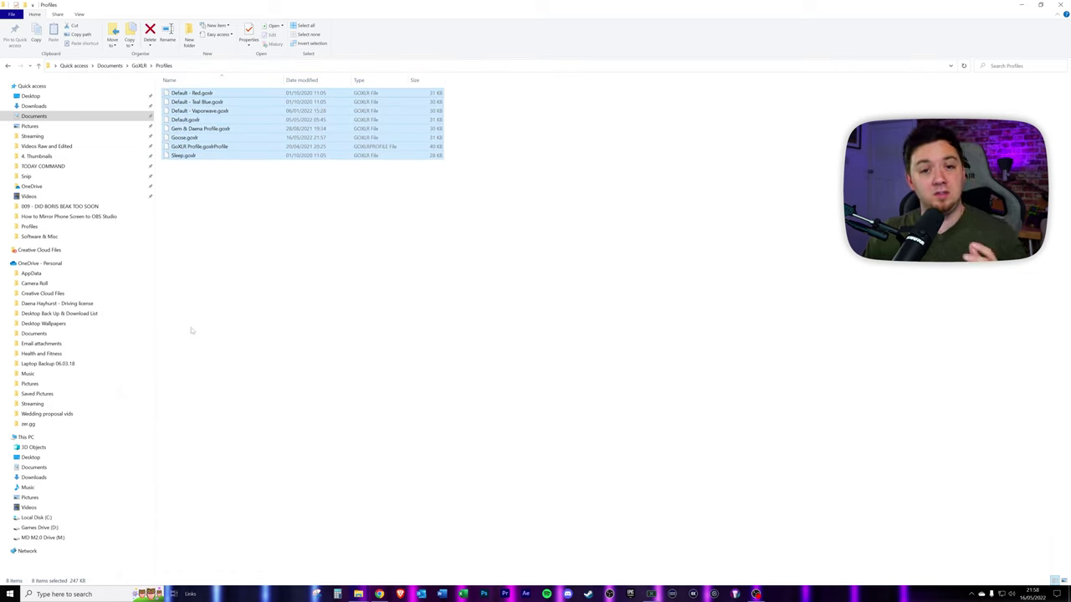
right_click(220, 123)
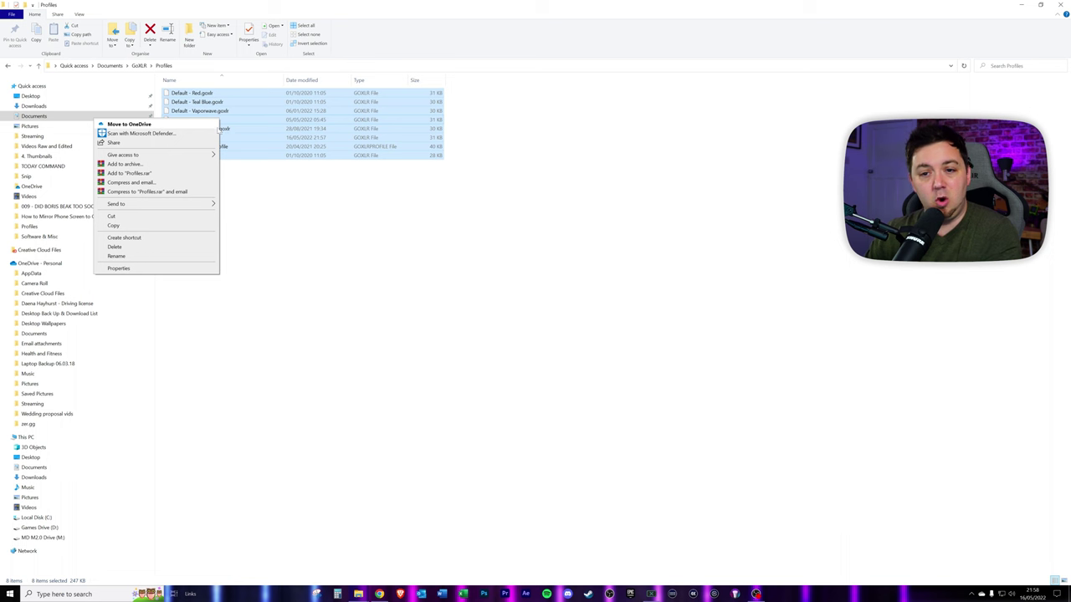
left_click(113, 225)
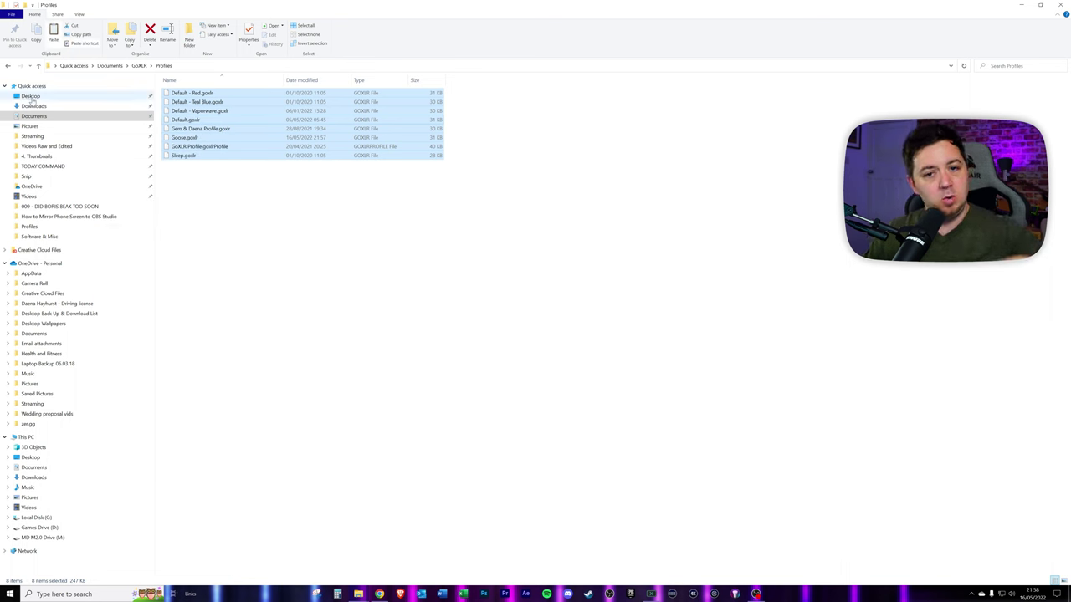
Create a 'GoXLR Backup' folder on the Desktop and paste the profile files into it.
left_click(30, 97)
right_click(242, 315)
mouse_move(260, 403)
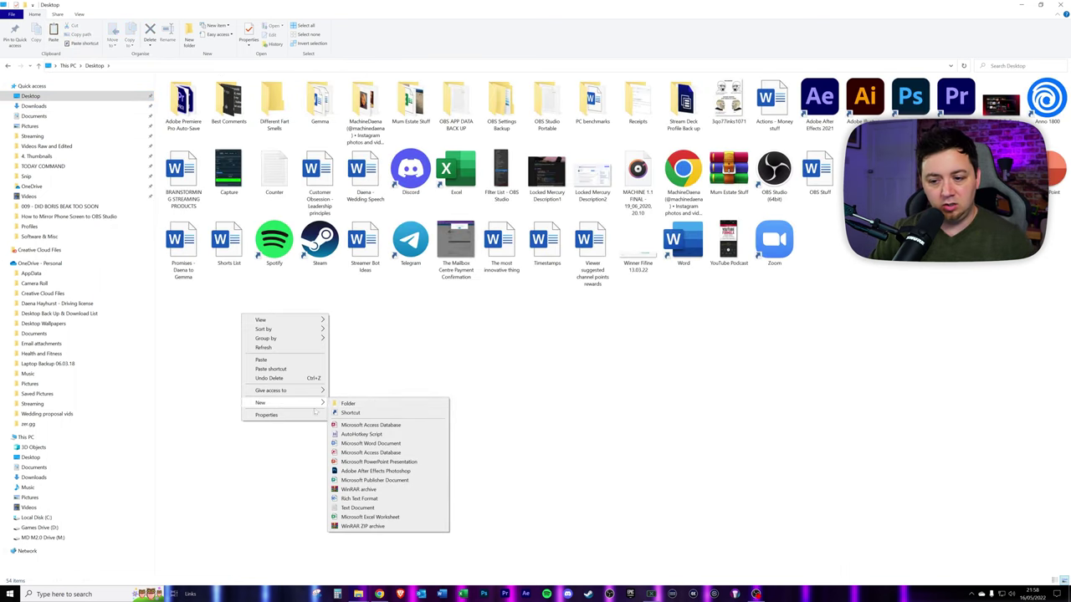
left_click(347, 400)
type("GoXL")
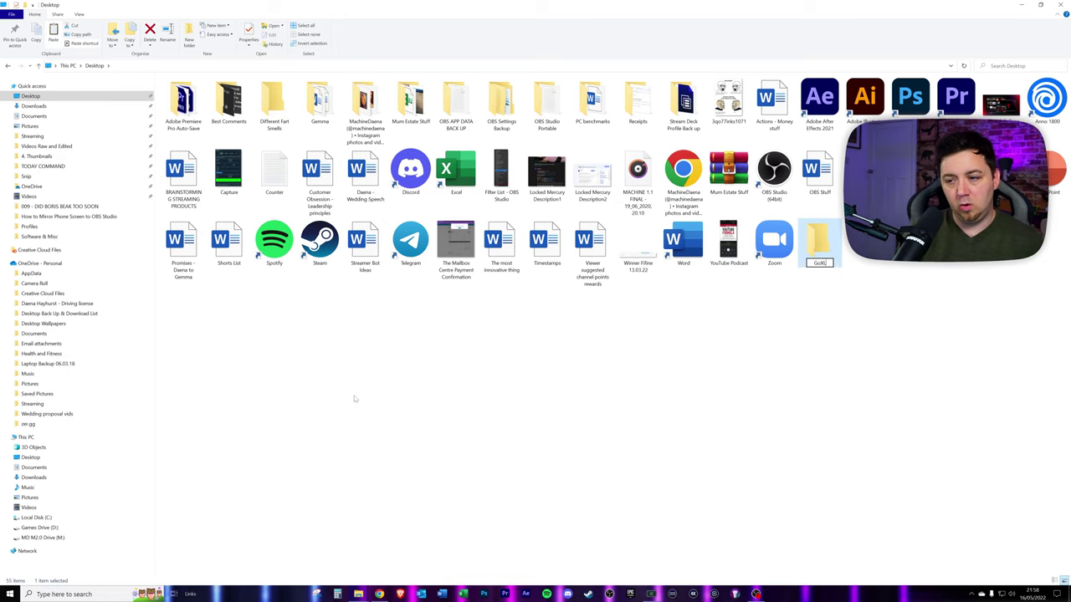
type("R Backup")
key("Return")
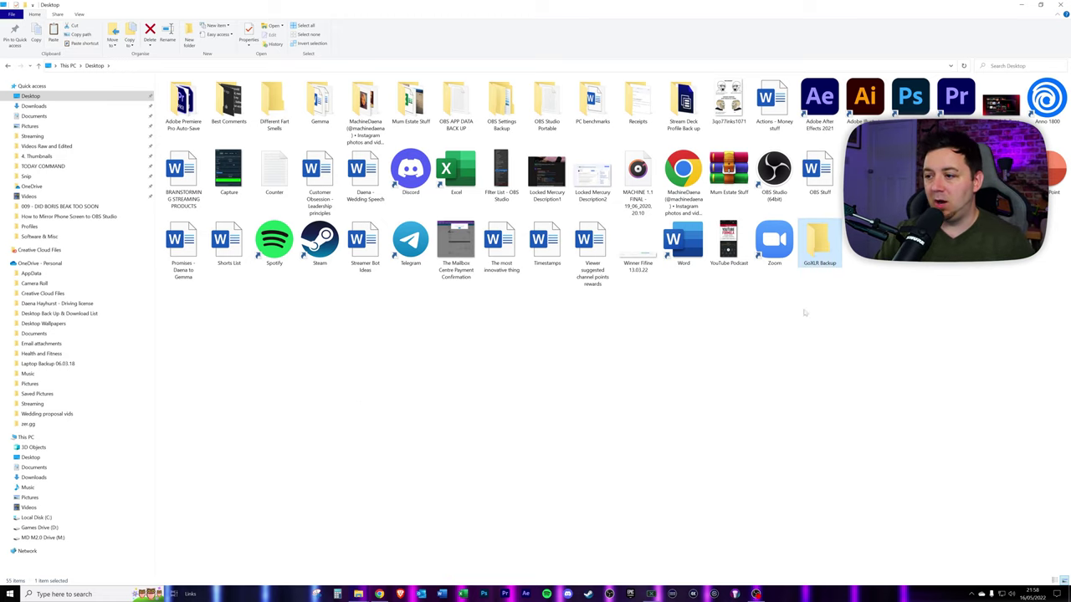
double_click(828, 238)
key("ctrl+v")
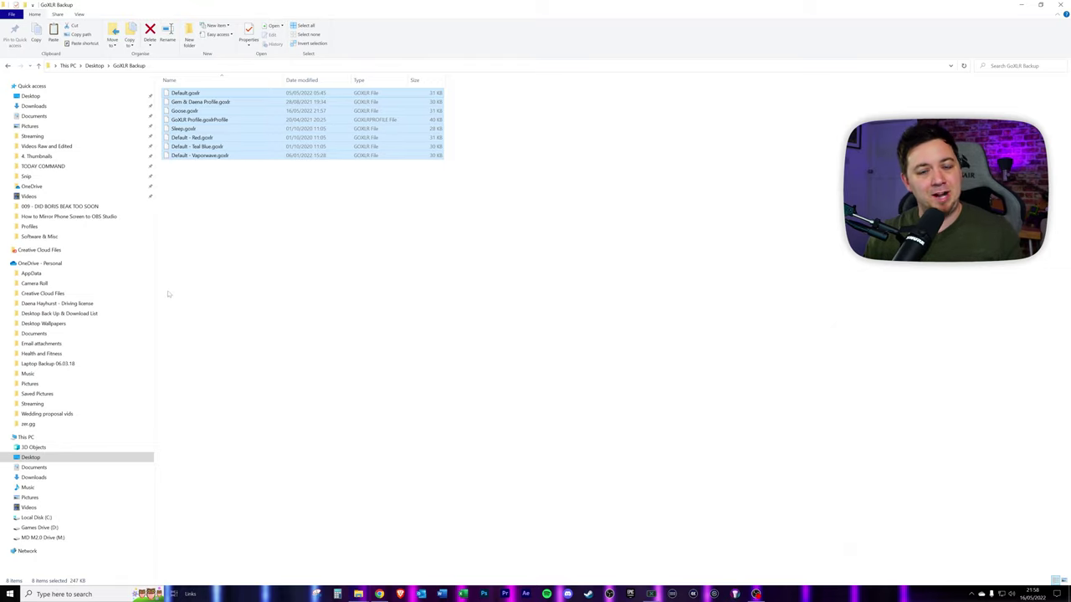
left_click(576, 304)
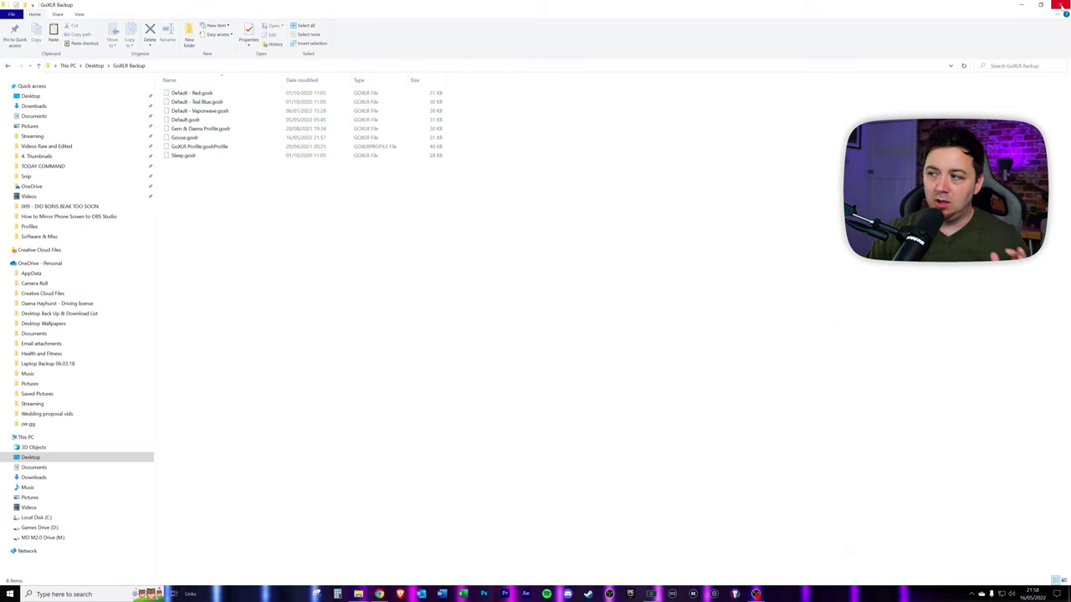
Close File Explorer, select the Goose profile and show its Lighting settings.
left_click(1060, 5)
left_click(48, 177)
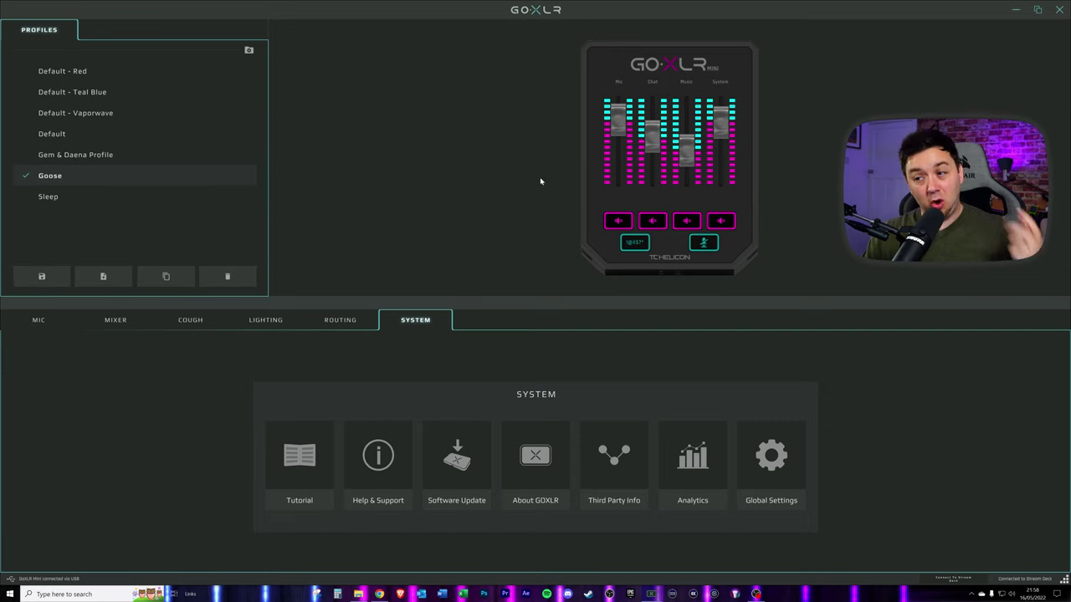
left_click(264, 321)
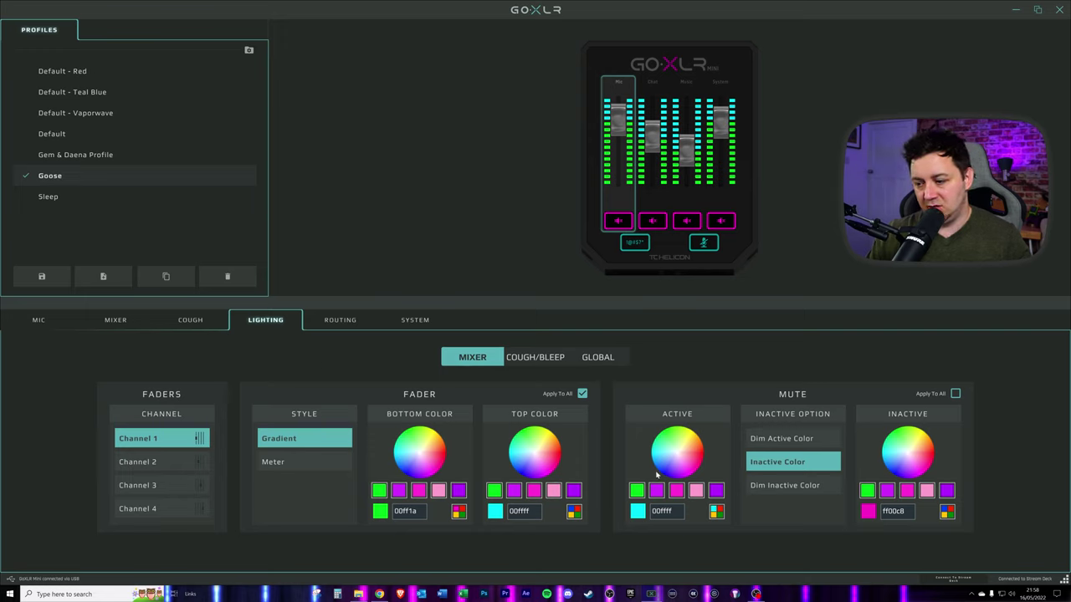
Overwrite the Goose profile with the current settings, then load Default - Vaporwave as the active profile.
left_click(43, 280)
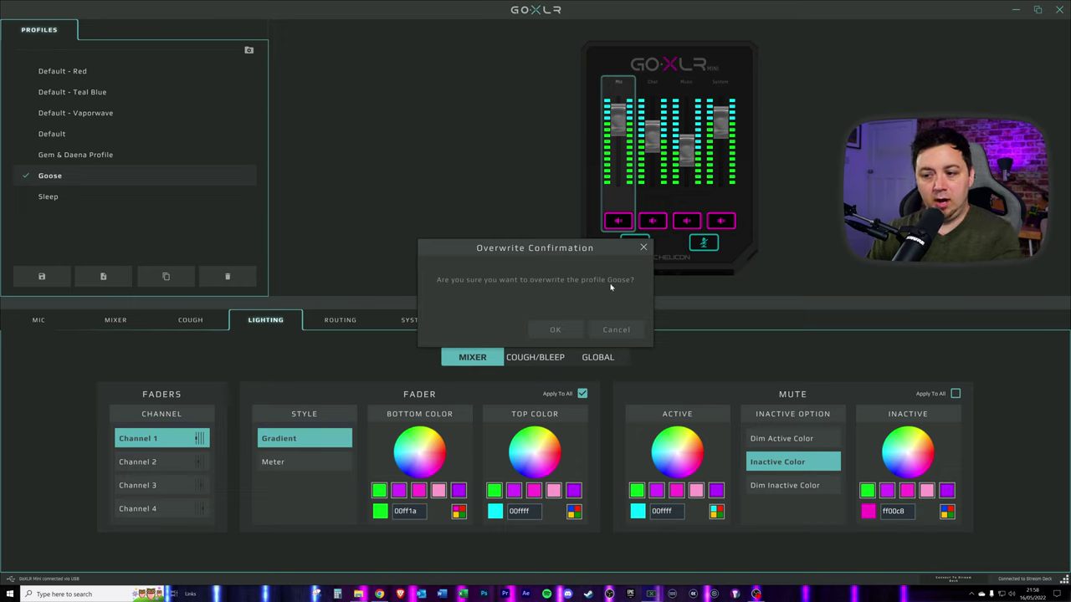
left_click(569, 330)
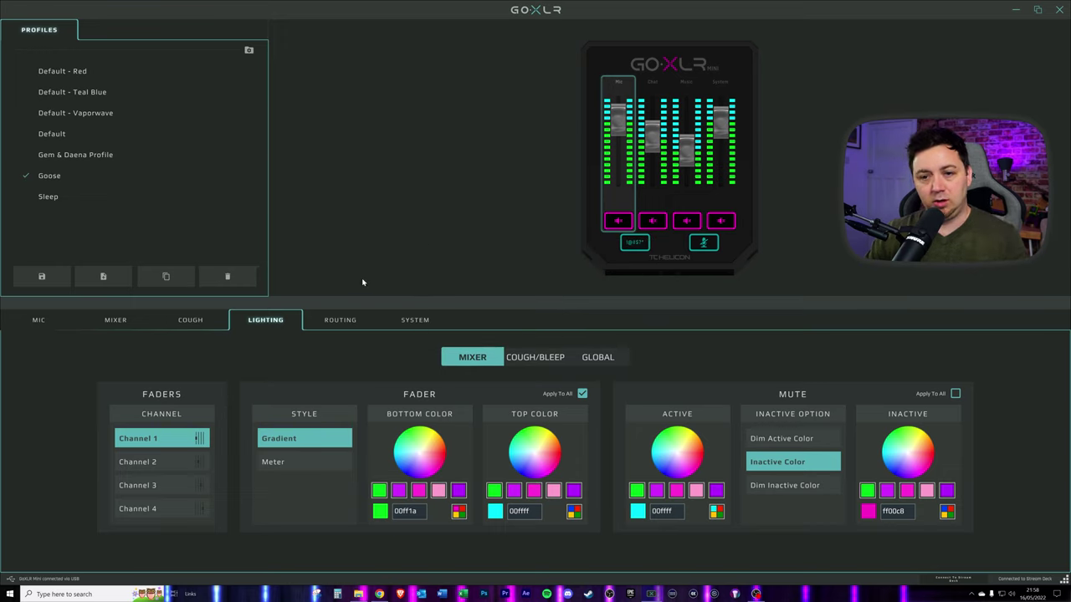
left_click(79, 112)
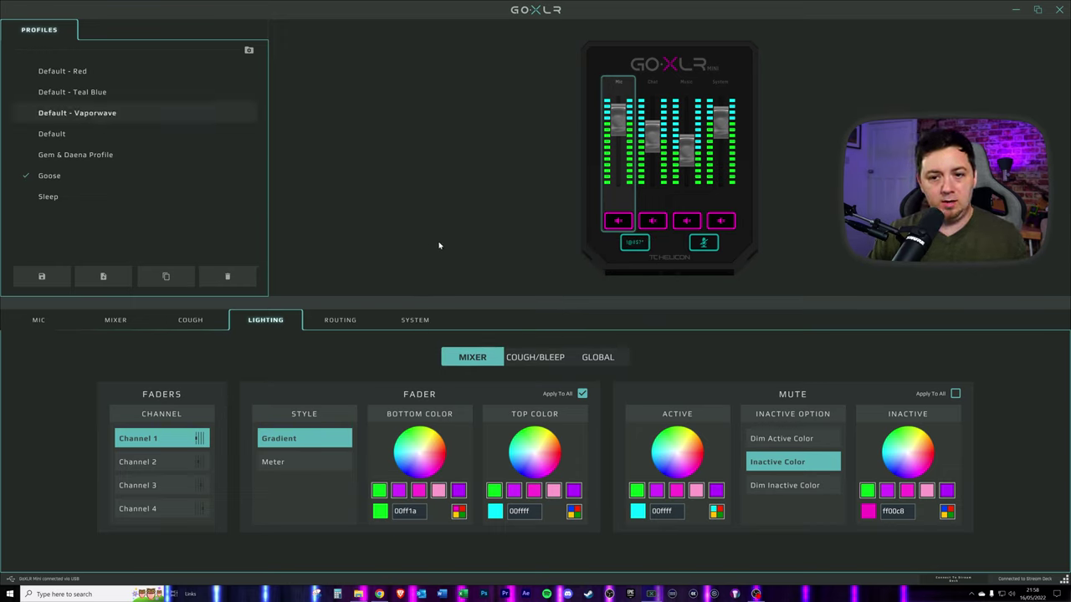
left_click(61, 179)
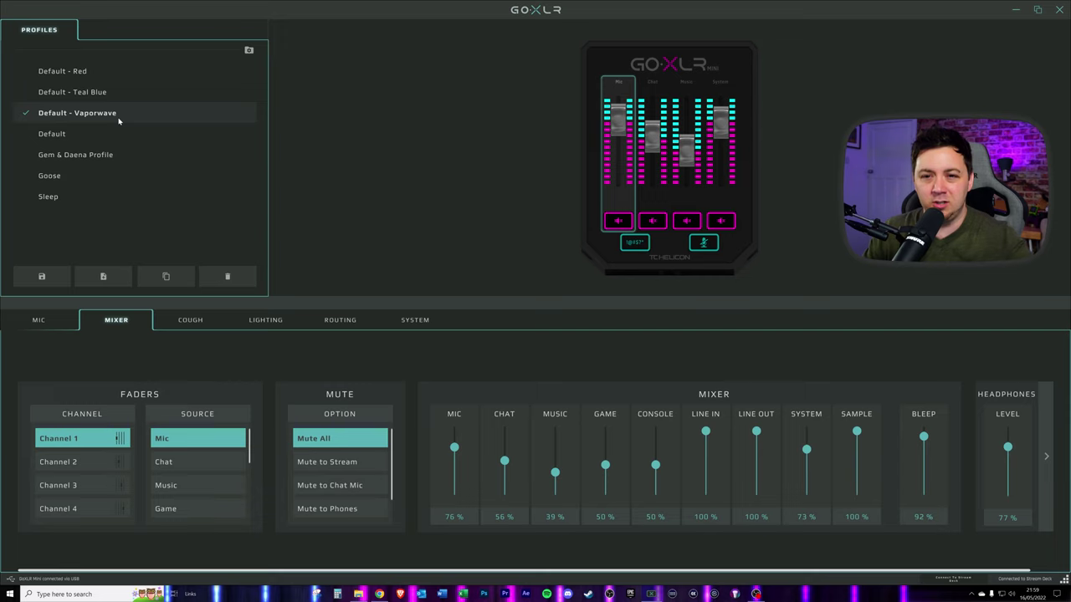
Remove Goose from the GoXLR profile list, confirming the deletion.
left_click(60, 176)
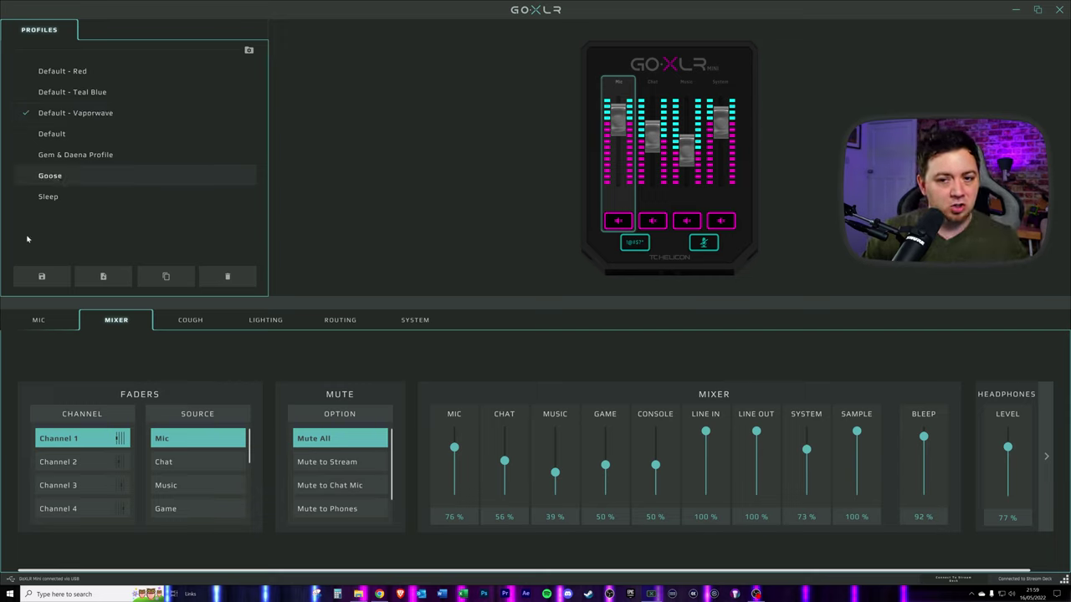
left_click(229, 277)
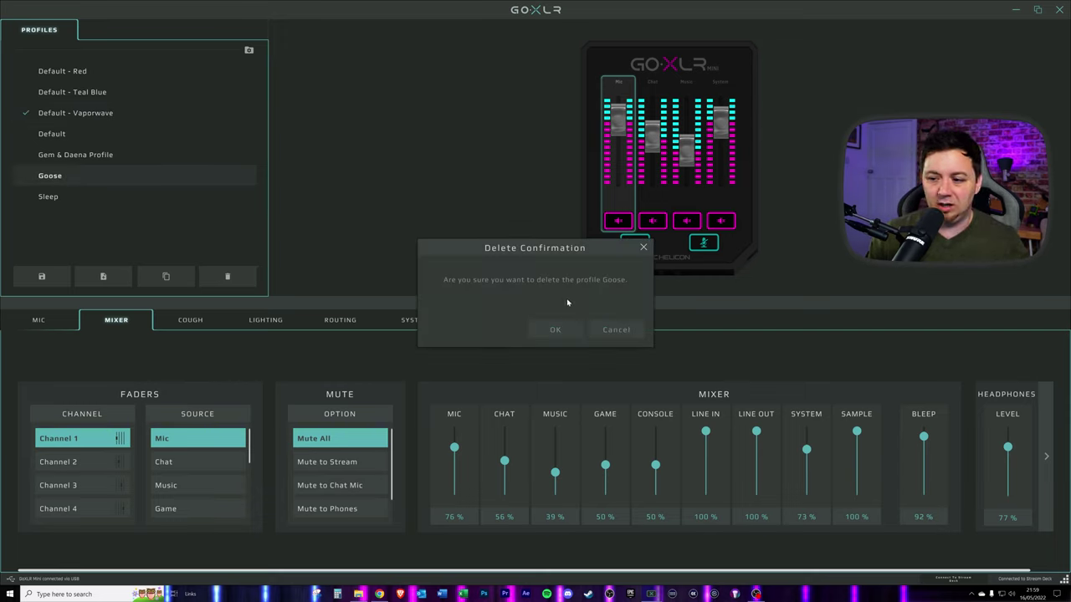
left_click(548, 330)
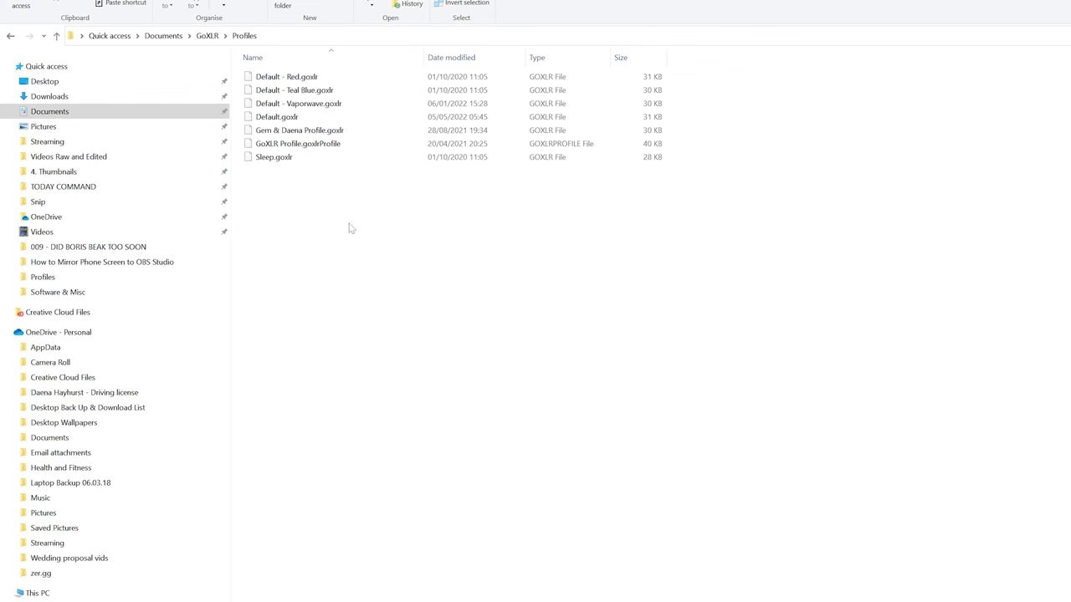
Copy Goose.goxlr from Desktop\GoXLR Backup into Documents\GoXLR\Profiles, then close File Explorer.
left_click_drag(349, 330, 334, 71)
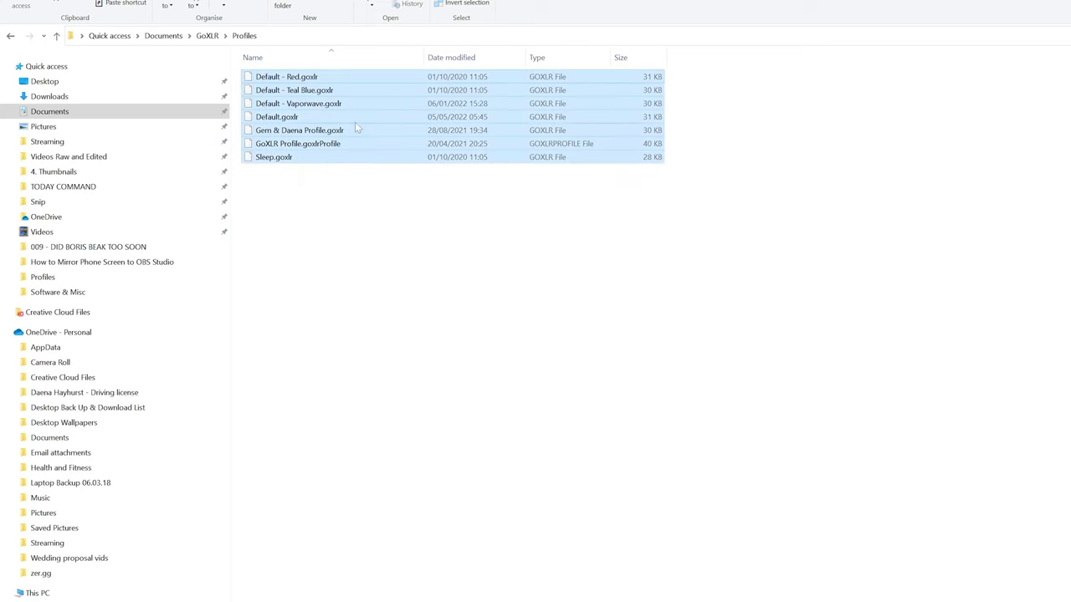
left_click(338, 243)
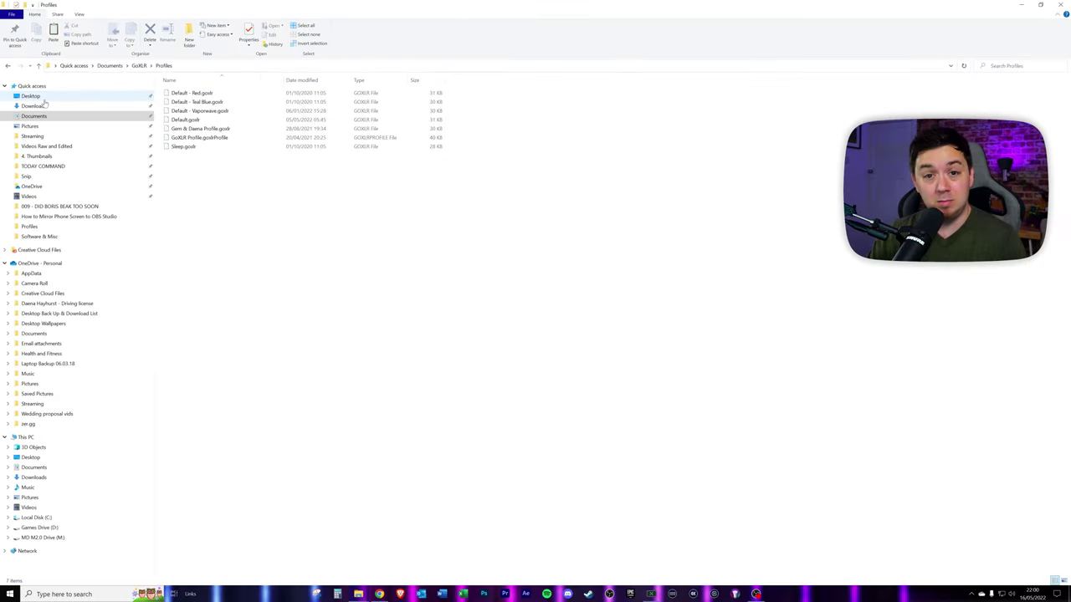
left_click(44, 81)
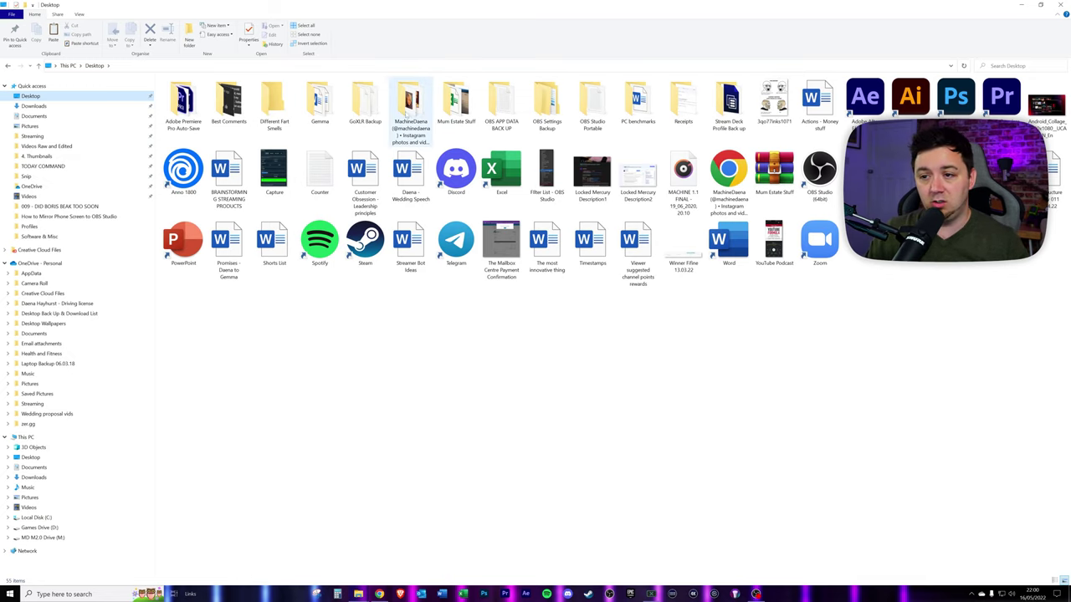
double_click(365, 102)
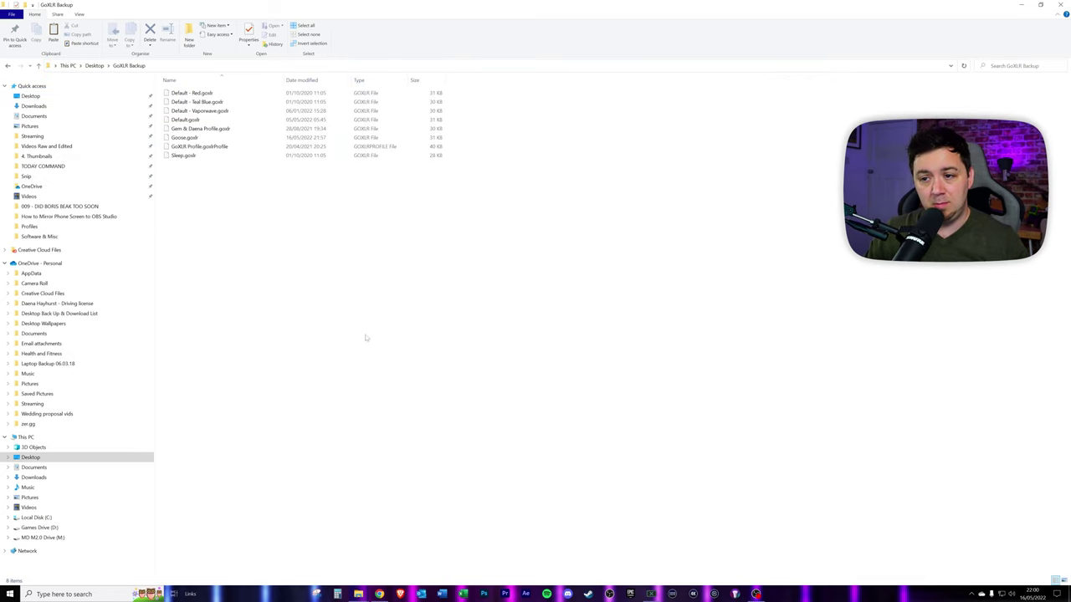
left_click(189, 137)
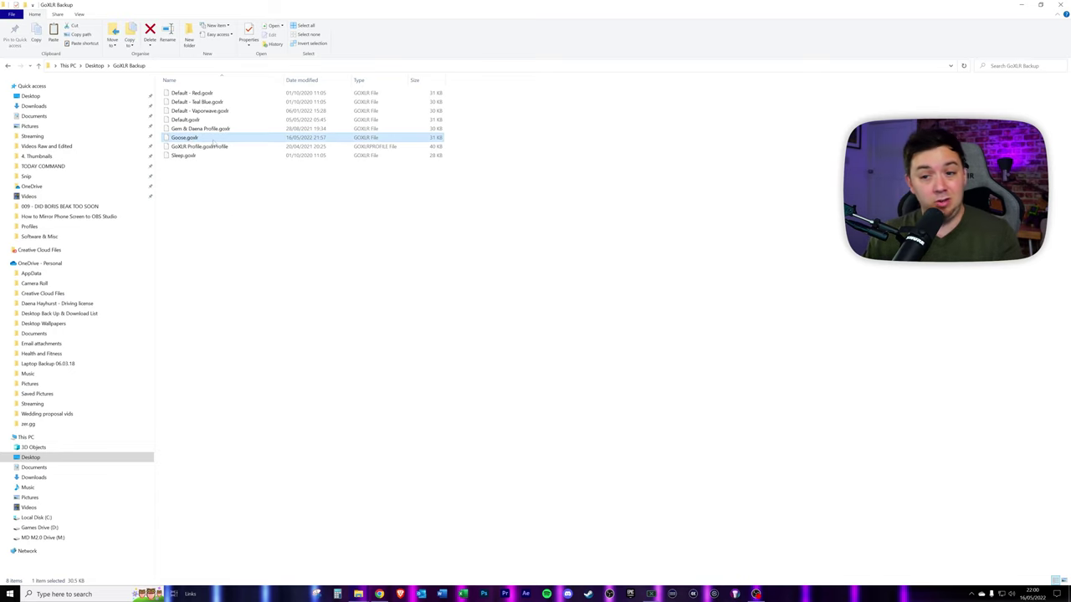
right_click(213, 138)
left_click(124, 273)
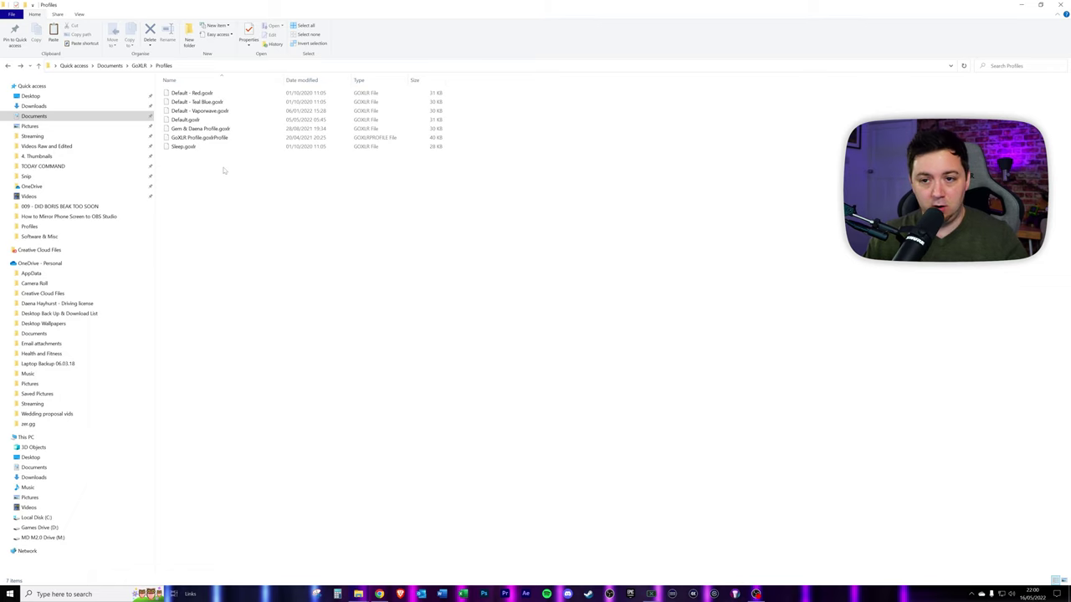
key("ctrl+v")
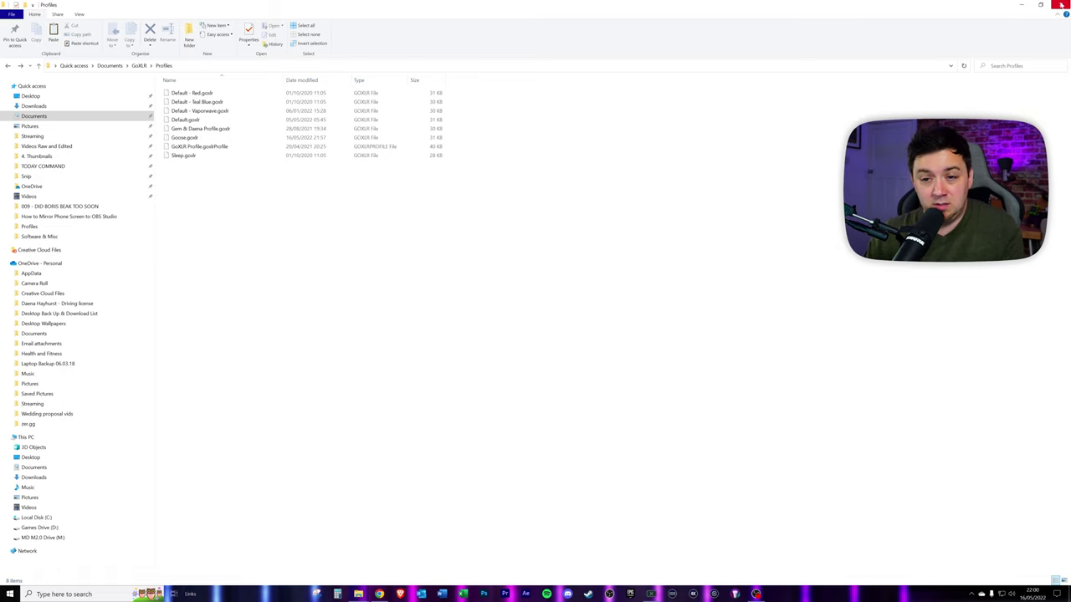
left_click(1060, 5)
left_click(58, 177)
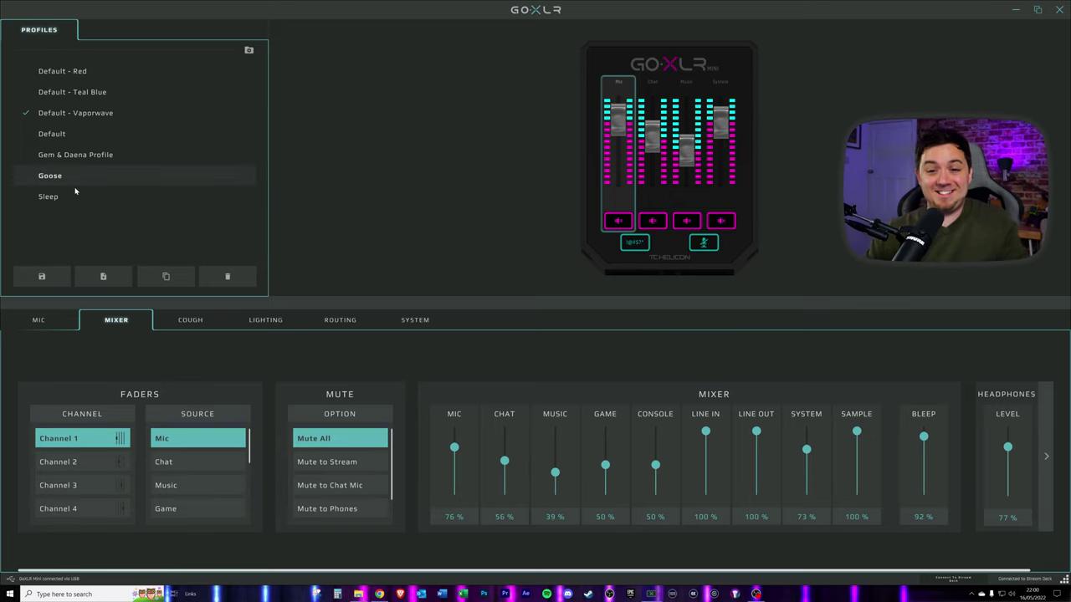